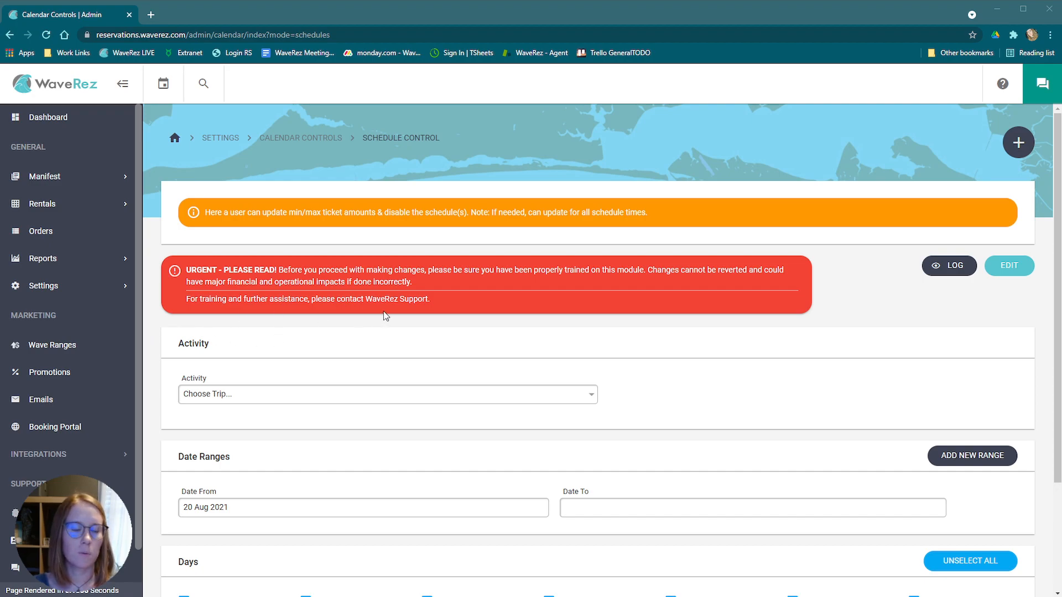
Open the Schedule Control page from the Calendar Controls settings.
click(93, 298)
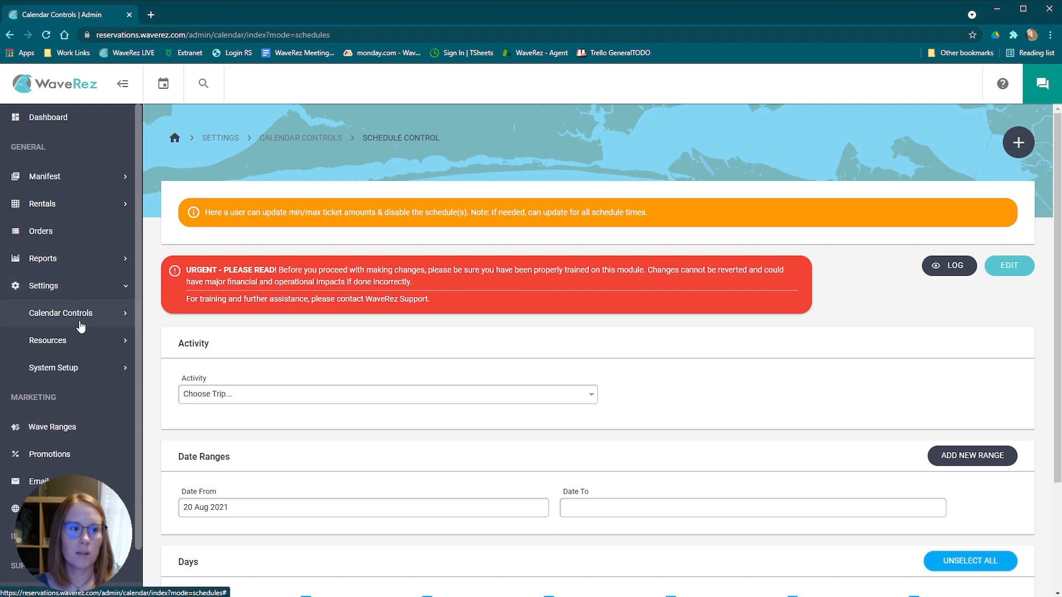
click(82, 315)
click(89, 426)
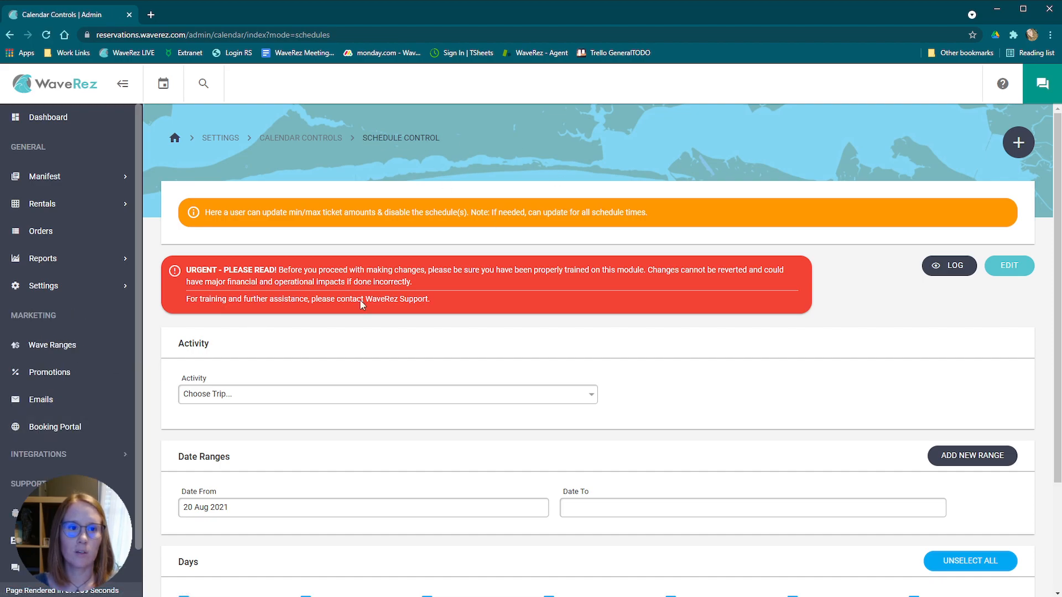
scroll(362, 420, down, 2)
scroll(365, 324, up, 2)
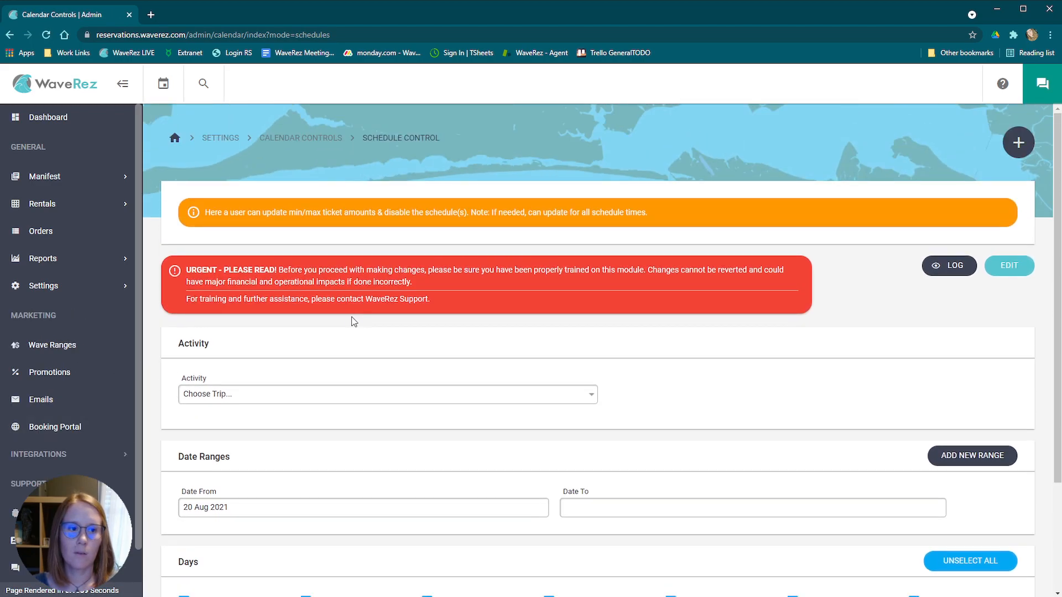
Choose Jet Ski Rental as the activity whose schedules are controlled.
click(283, 403)
click(263, 419)
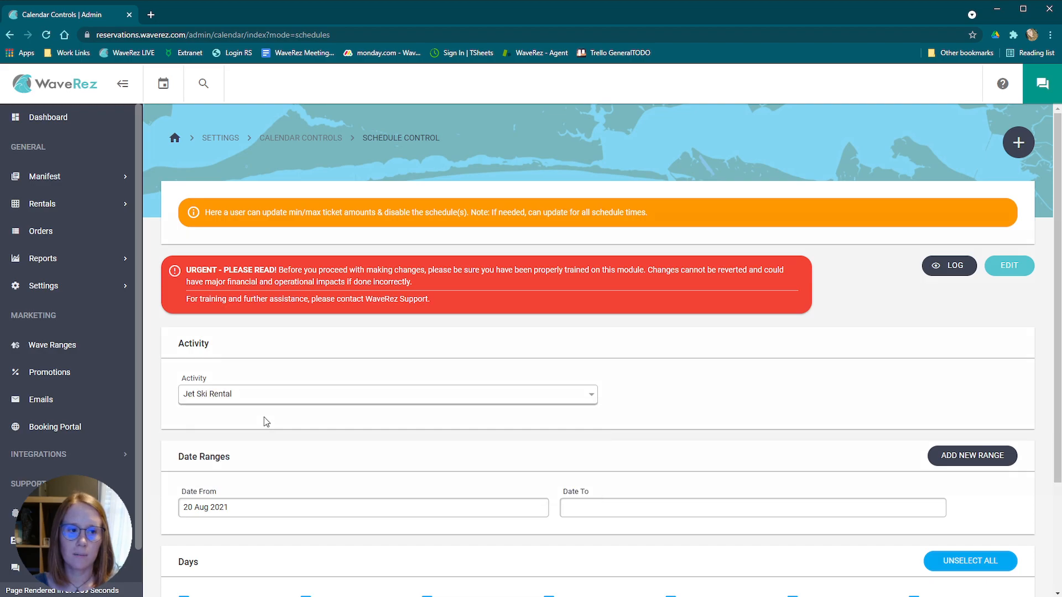
scroll(343, 414, down, 4)
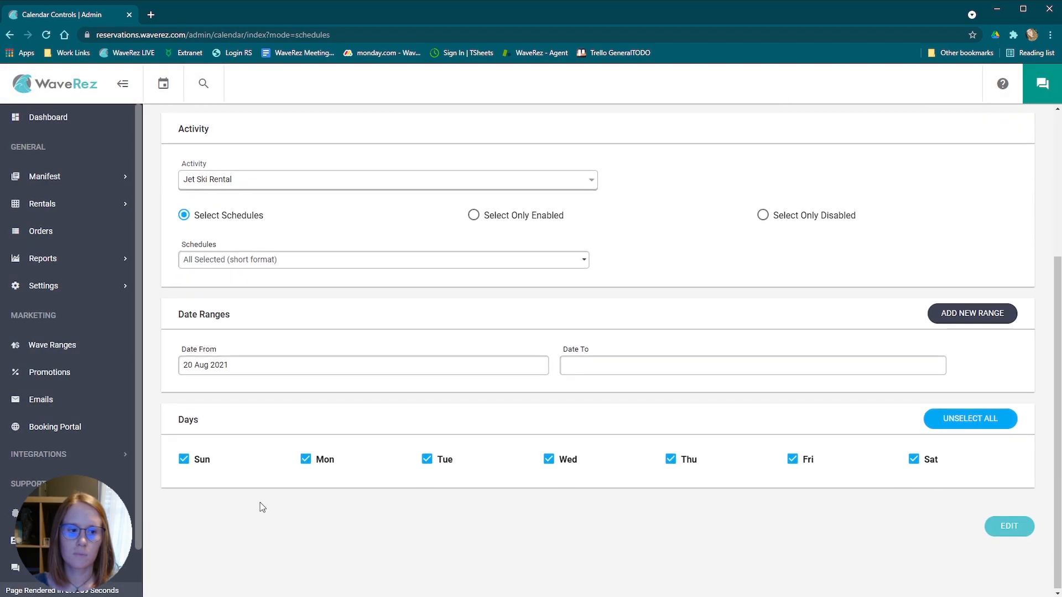
click(329, 263)
click(693, 318)
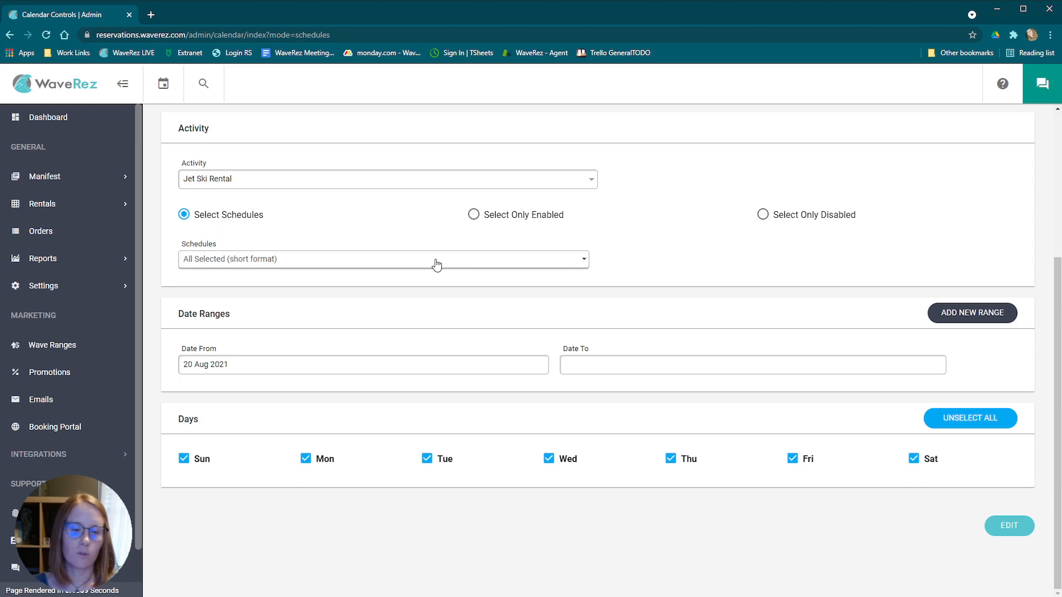
click(260, 266)
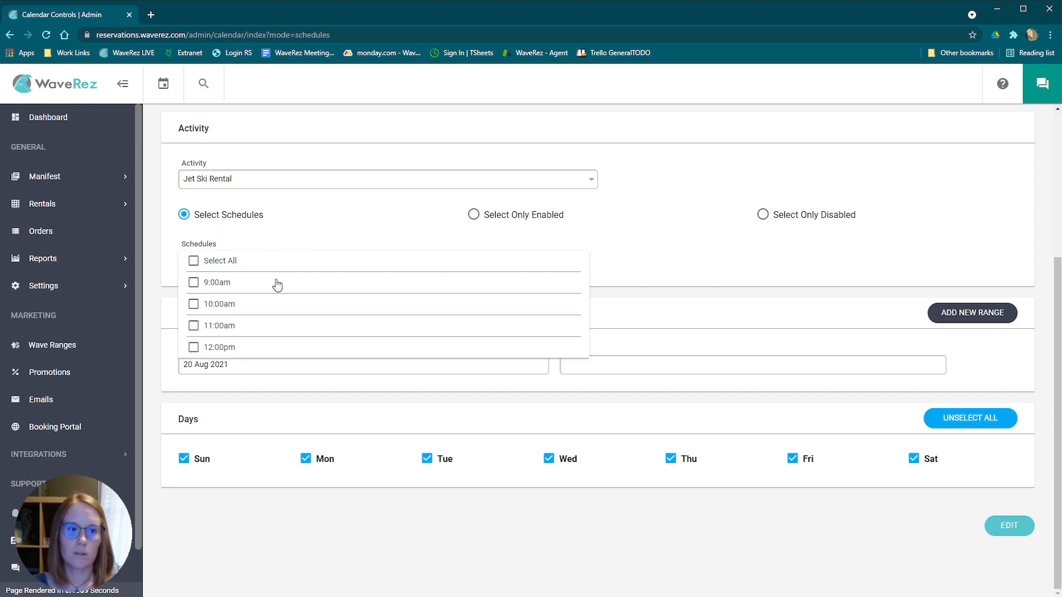
click(193, 286)
click(191, 305)
click(193, 286)
click(194, 304)
click(723, 286)
scroll(253, 386, up, 4)
scroll(342, 339, down, 2)
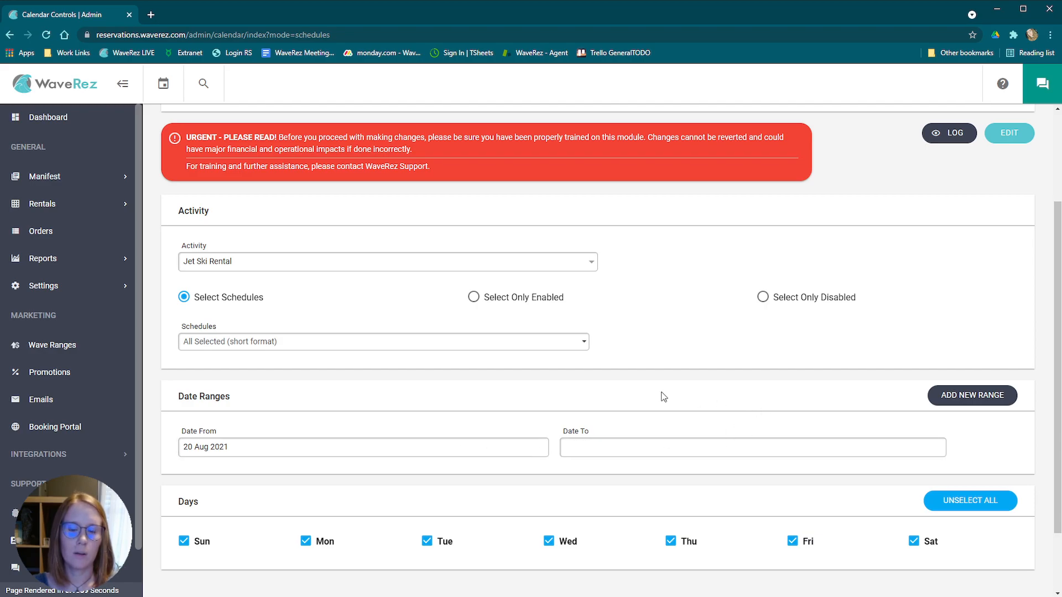
scroll(659, 398, up, 3)
scroll(658, 401, down, 4)
scroll(658, 403, up, 2)
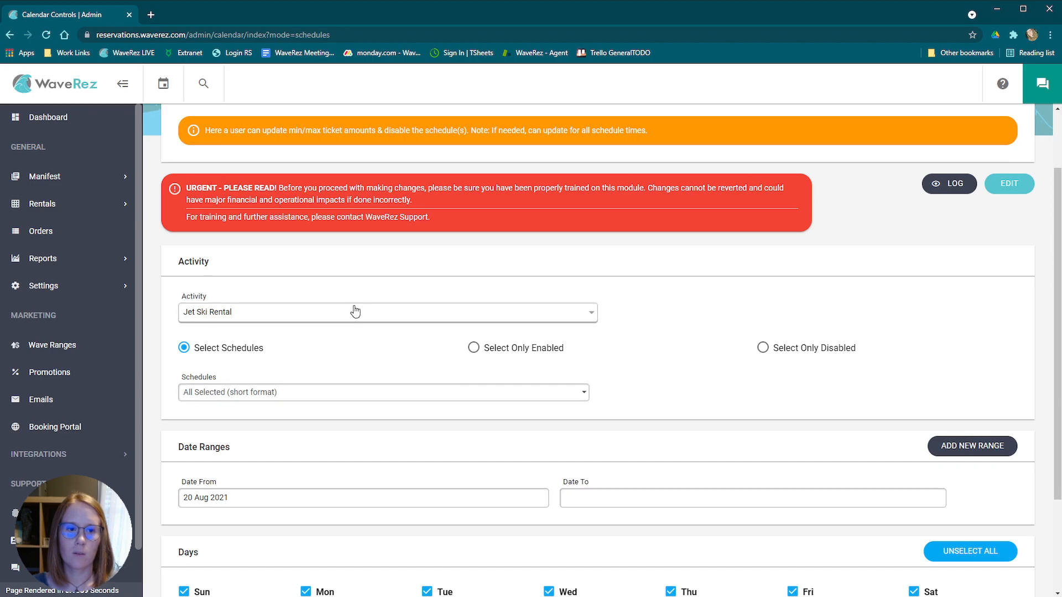
Select the 9:00am and 10:00am schedules and set the end date to 31 Aug 2021.
scroll(331, 351, down, 3)
click(273, 261)
click(212, 284)
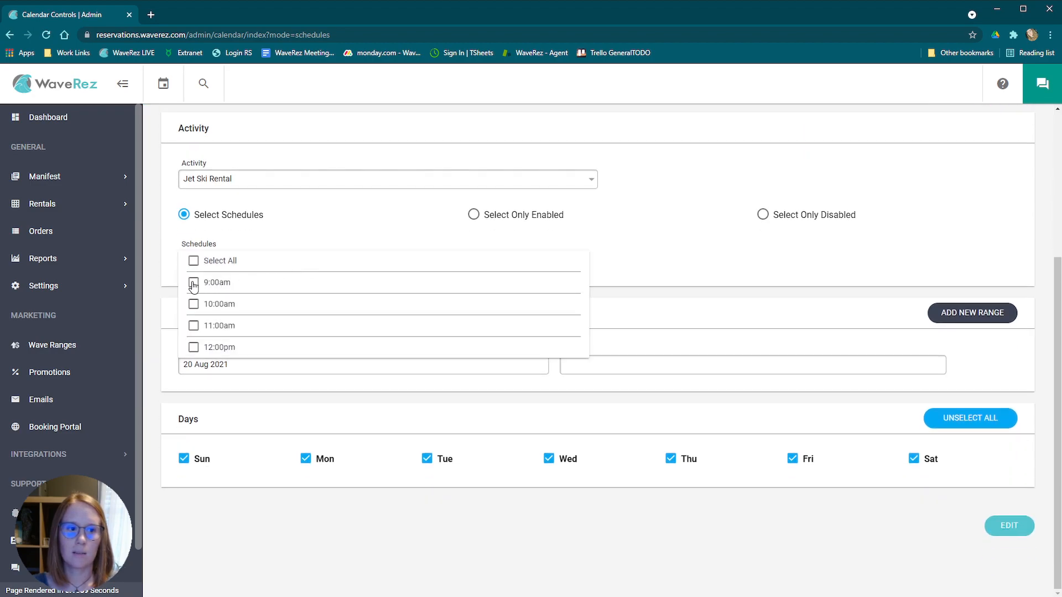
click(194, 304)
click(711, 286)
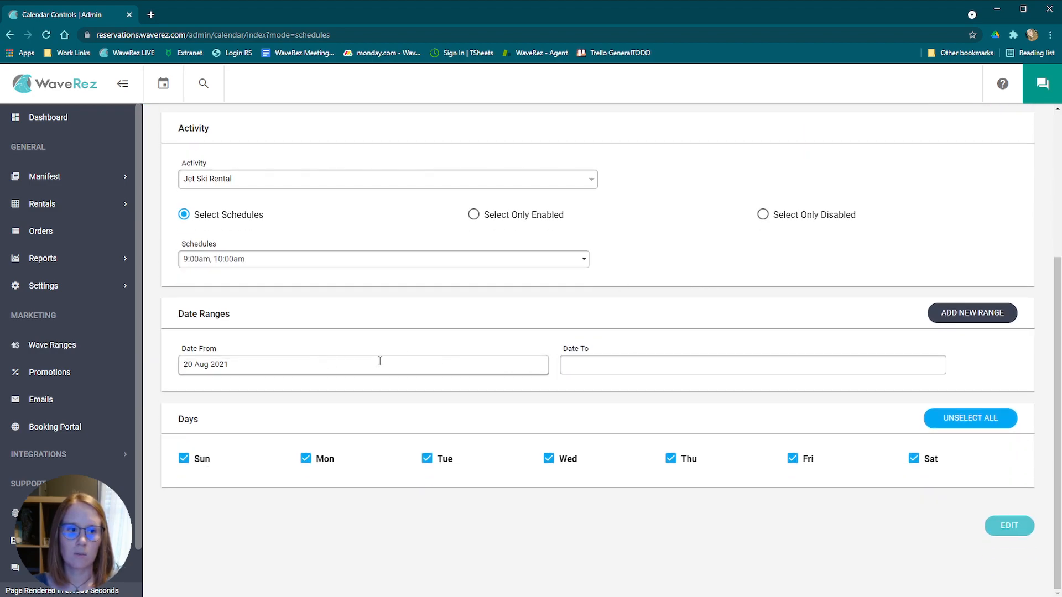
click(603, 362)
click(604, 344)
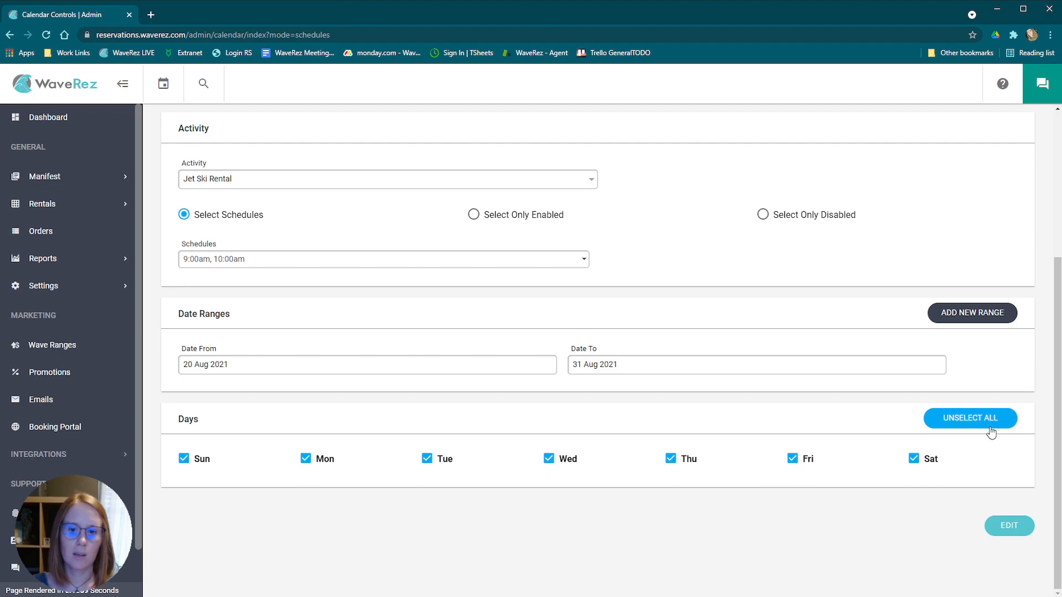
Deselect all days at once and reselect each day from Sunday to Saturday individually.
click(973, 424)
click(569, 459)
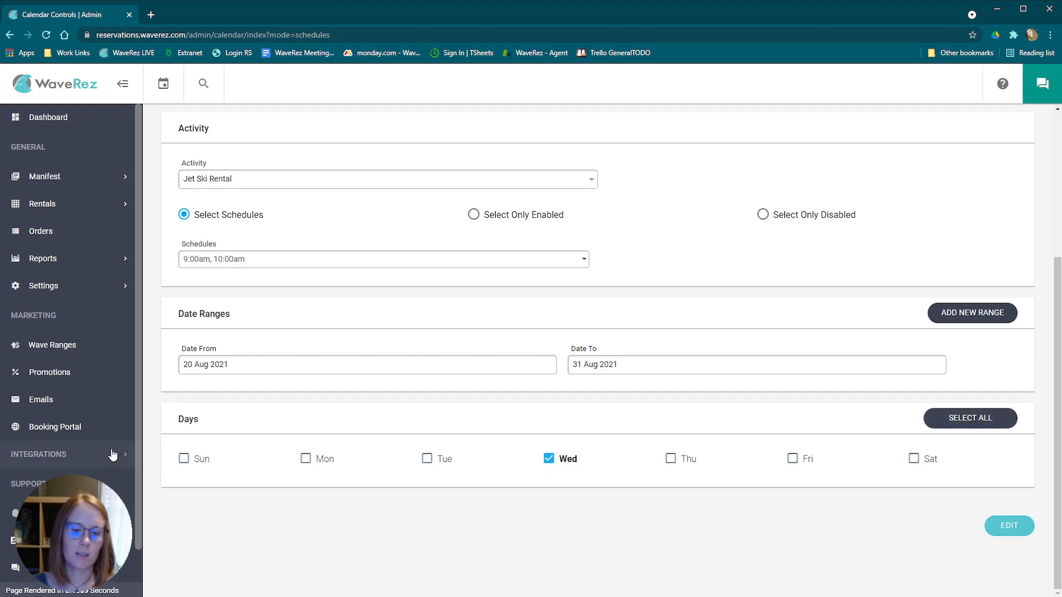
click(427, 459)
click(306, 459)
click(670, 459)
click(792, 459)
click(915, 462)
click(184, 459)
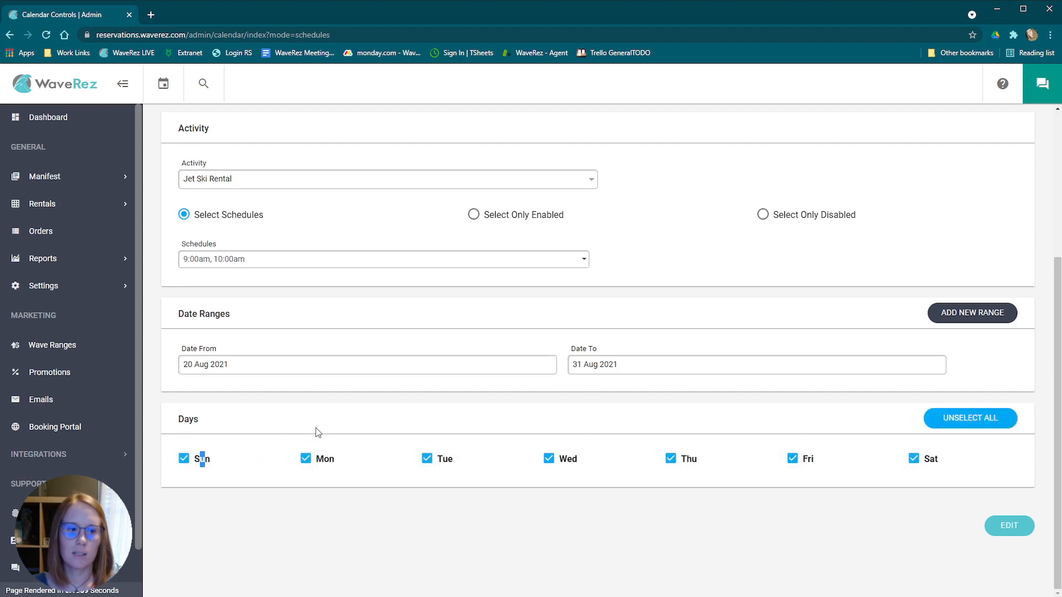
Open the selected Jet Ski Rental schedules for editing and review their master update sections.
click(1017, 529)
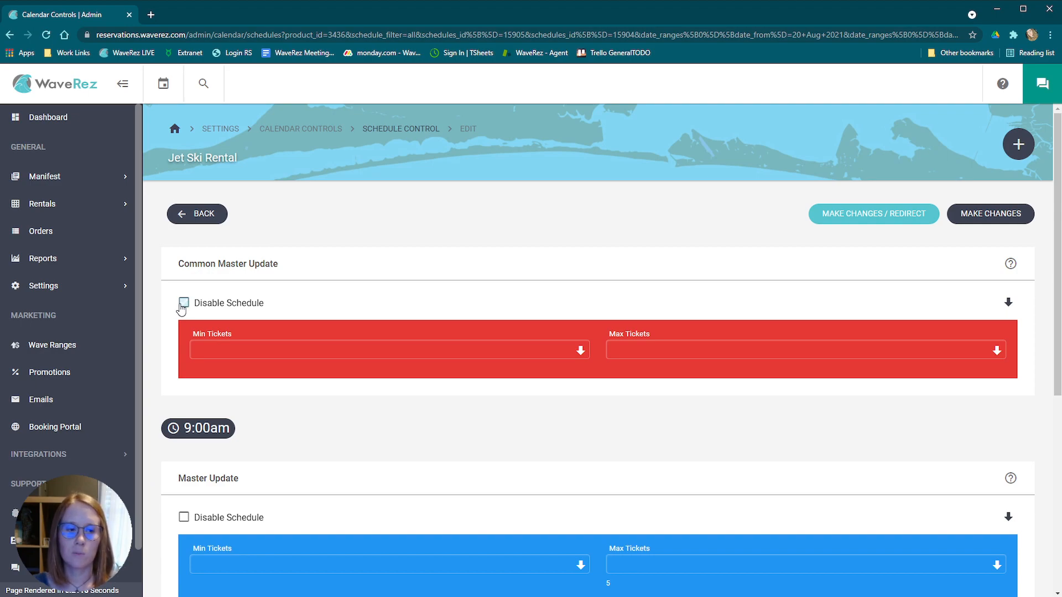
scroll(265, 351, down, 5)
scroll(259, 347, up, 6)
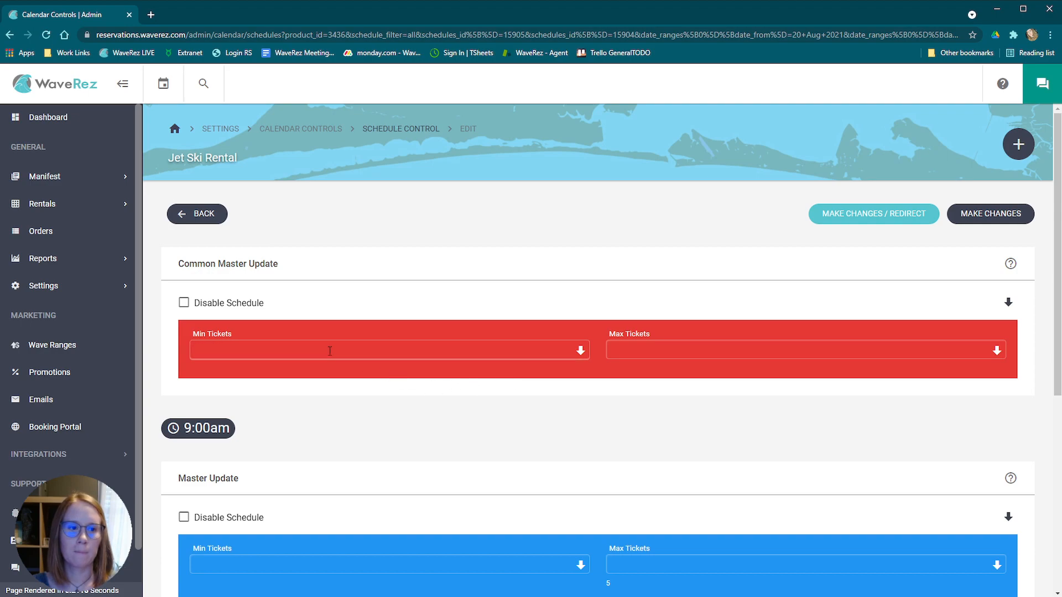
click(184, 302)
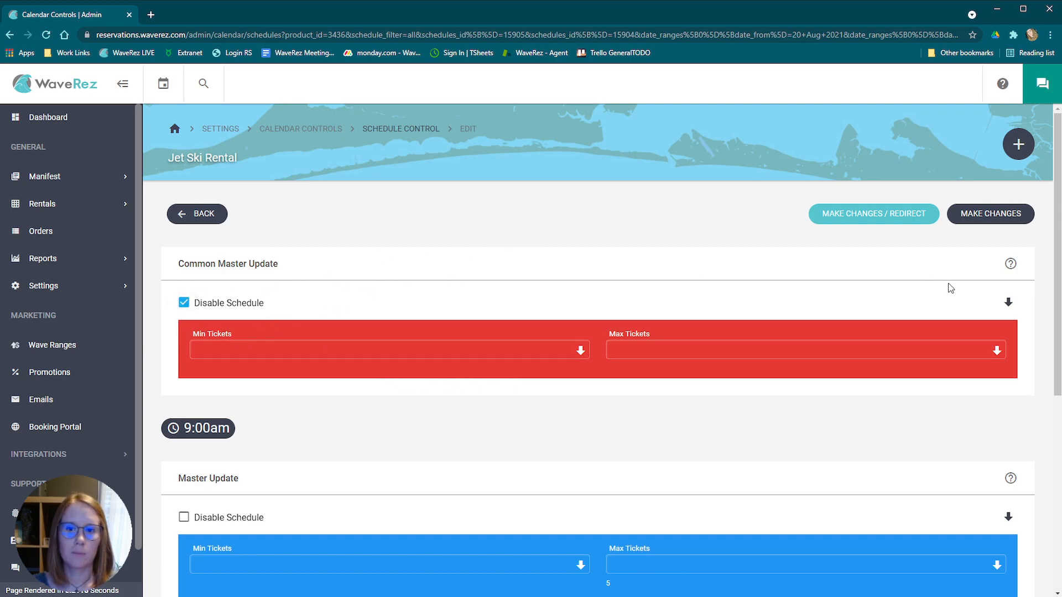
scroll(420, 384, down, 5)
scroll(412, 370, up, 5)
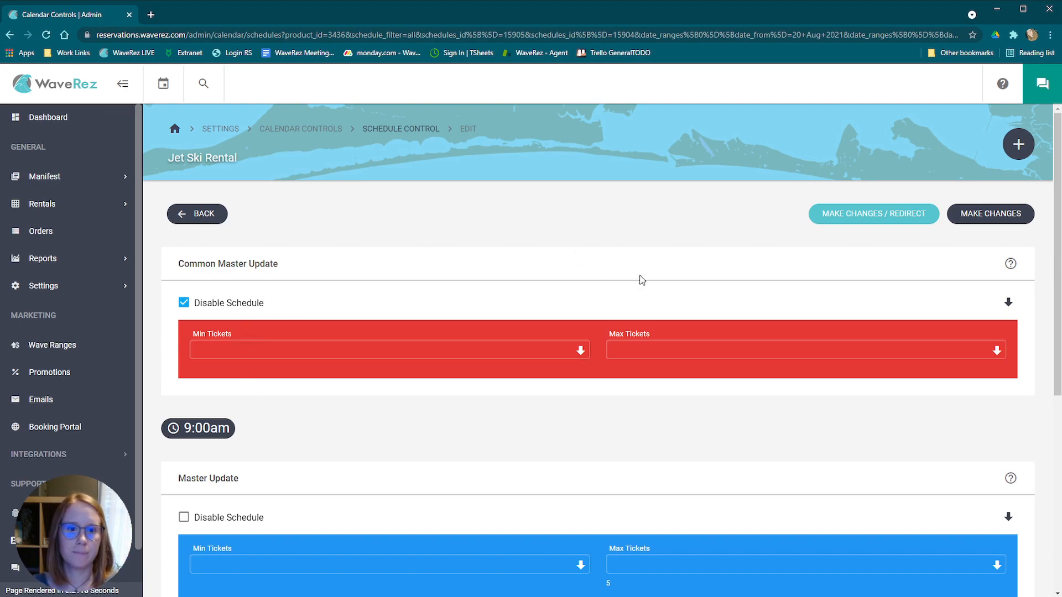
click(188, 305)
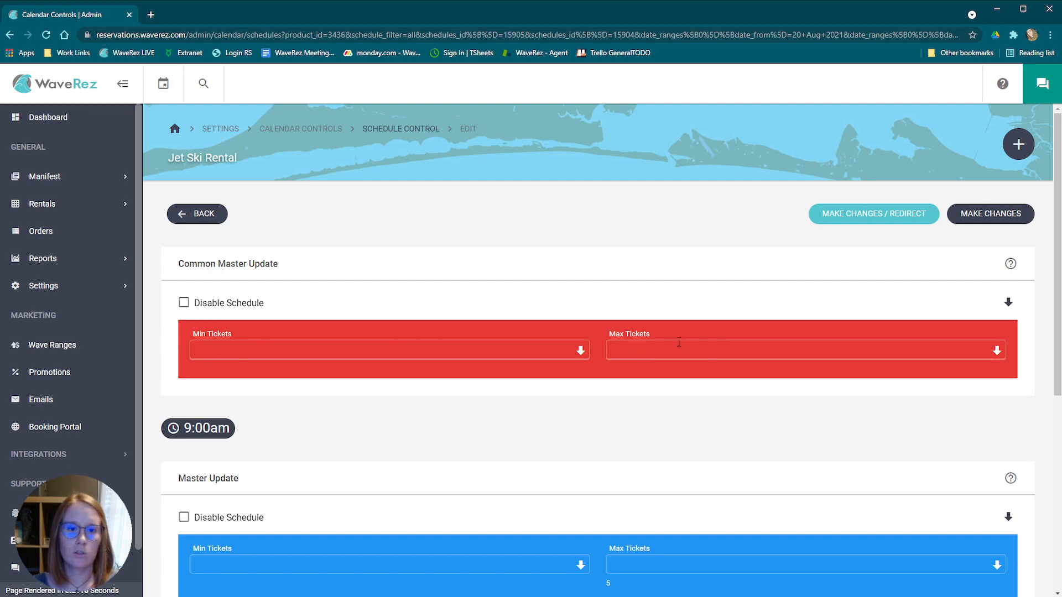
Set Max Tickets to 10 in the Common Master Update and apply it to all schedules below.
click(646, 355)
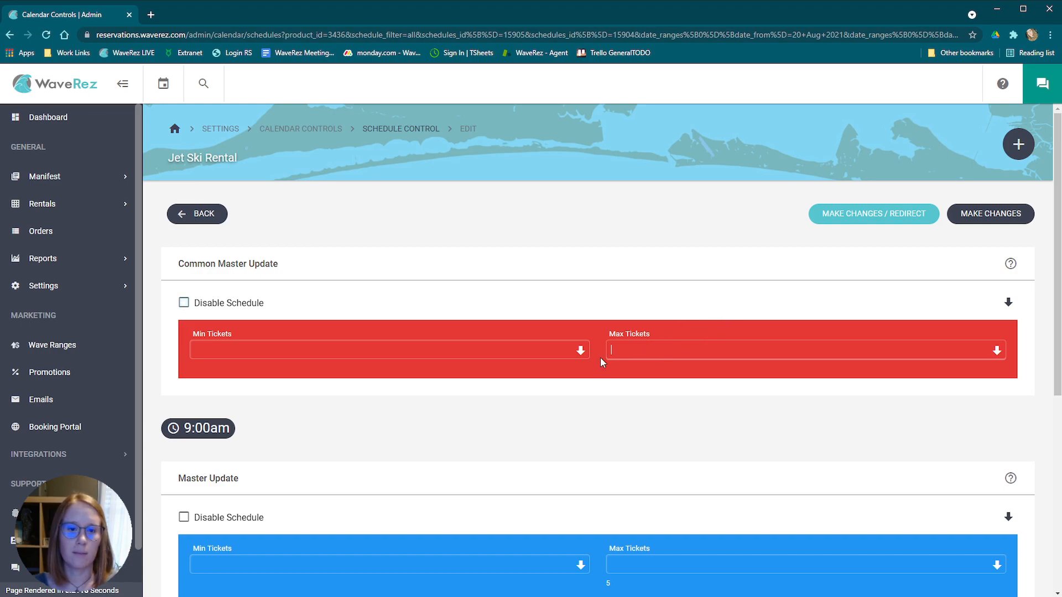
scroll(665, 335, down, 2)
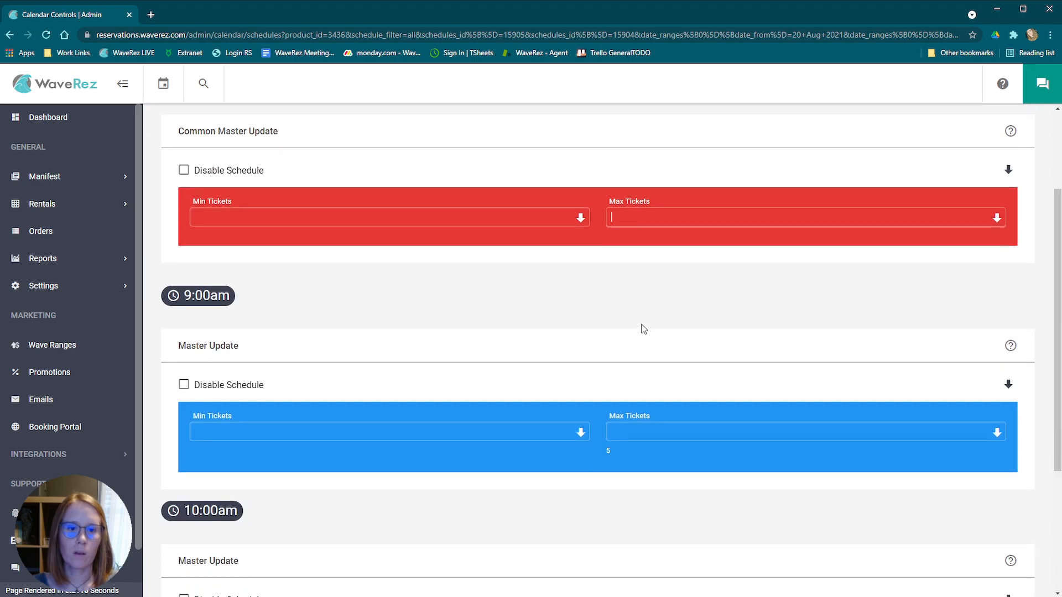
scroll(720, 360, up, 2)
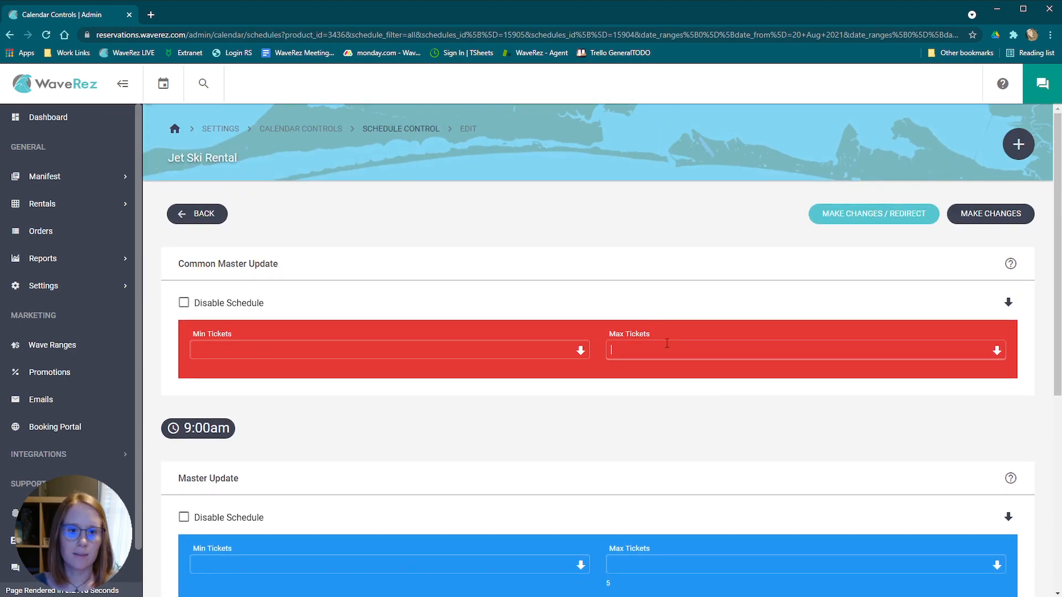
text(10)
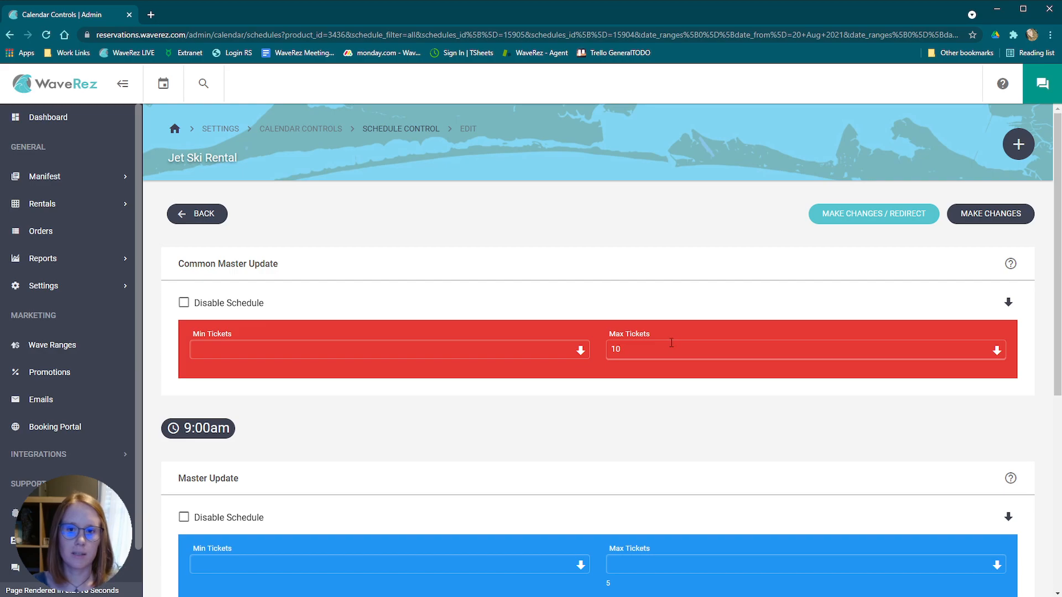
click(995, 350)
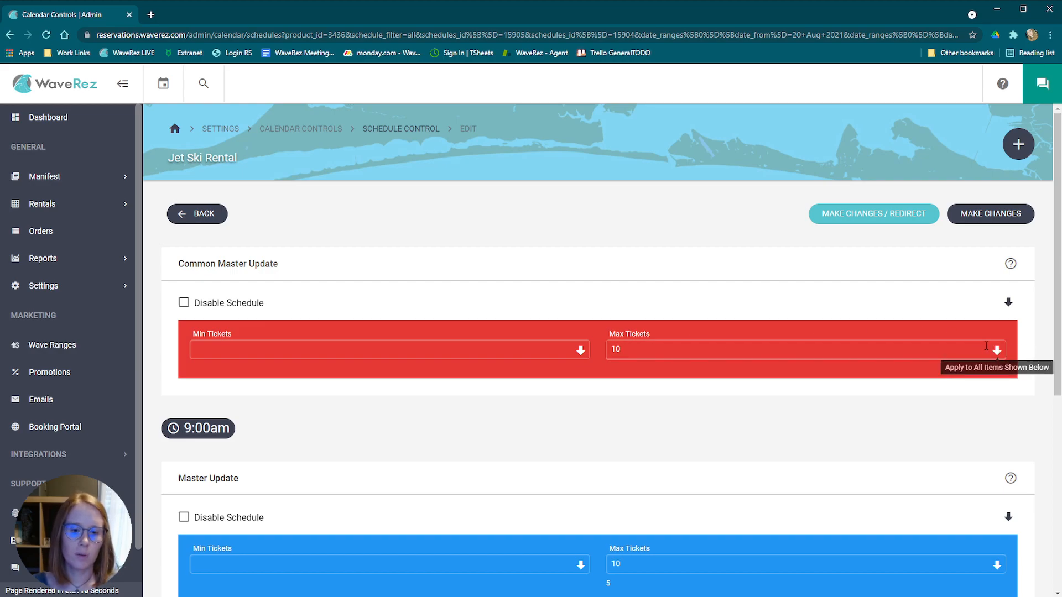
Try to submit the ticket changes with redirect, and check the Max Tickets fields of the 9:00am and 10:00am schedules.
click(891, 218)
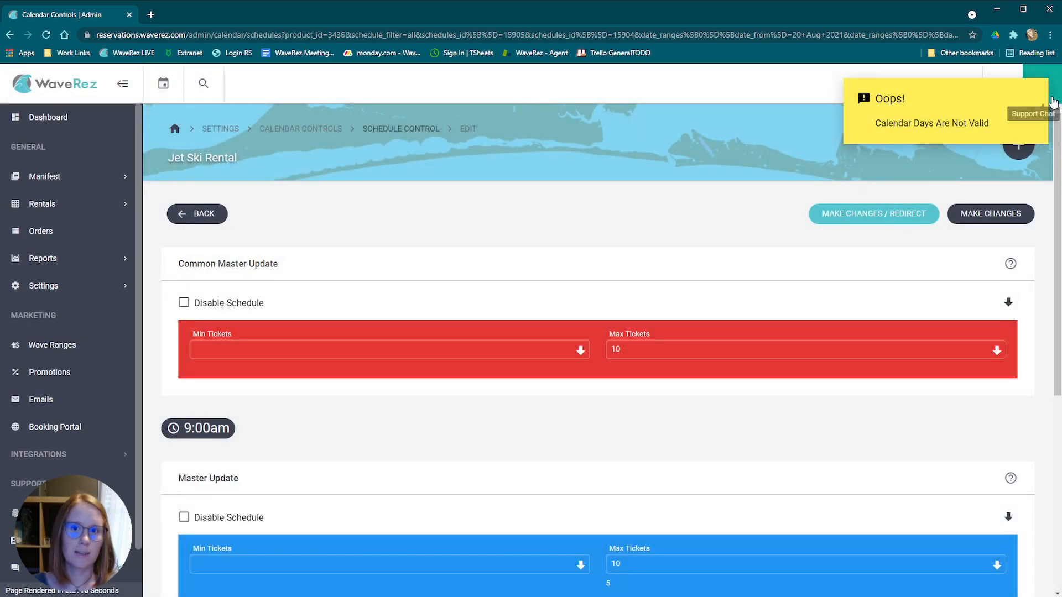
click(1031, 97)
scroll(438, 442, down, 6)
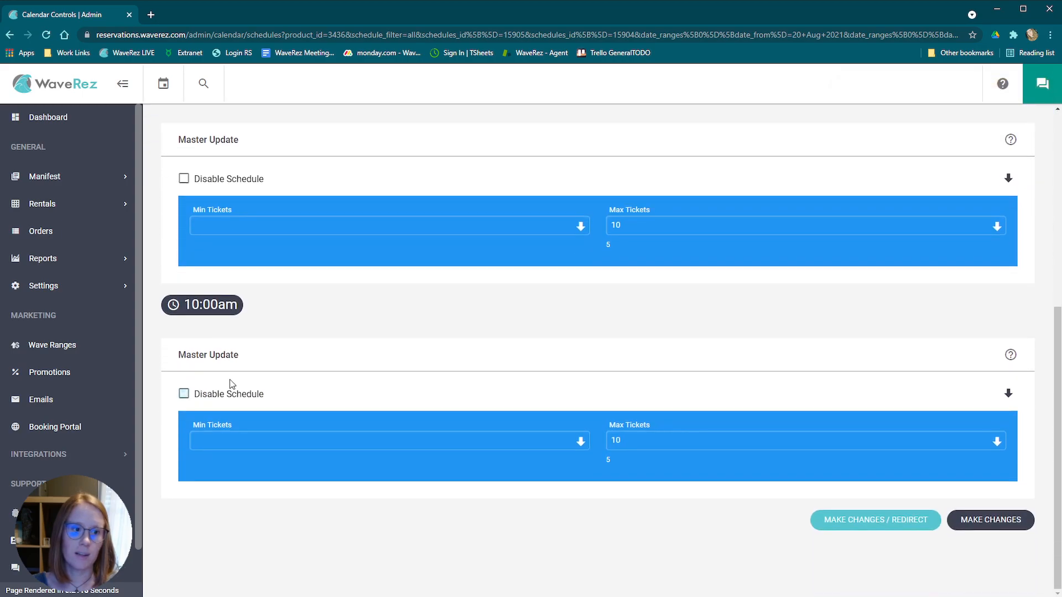
scroll(599, 447, up, 6)
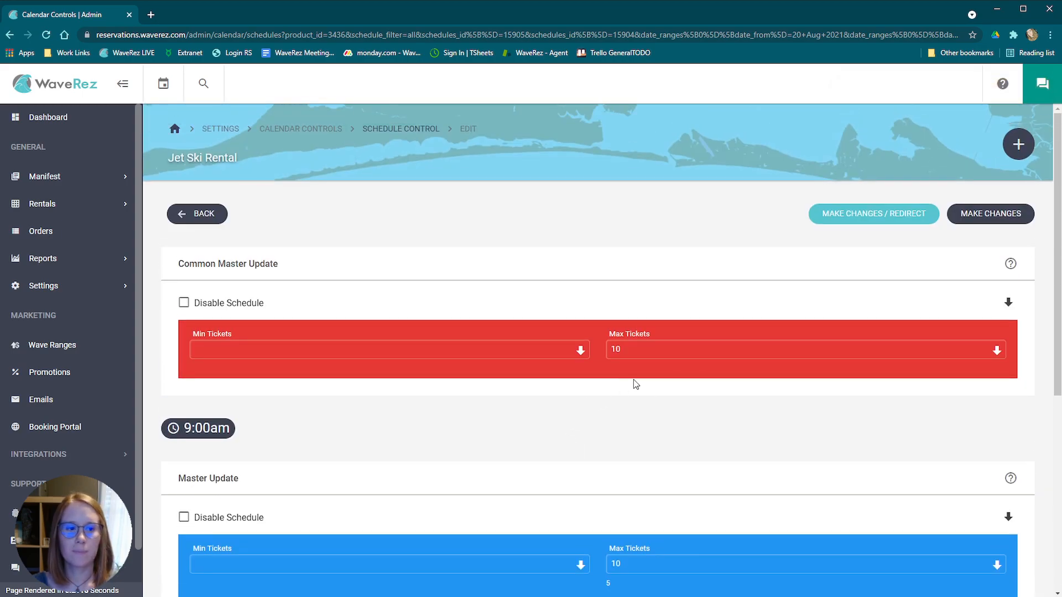
scroll(636, 384, down, 6)
scroll(599, 284, up, 6)
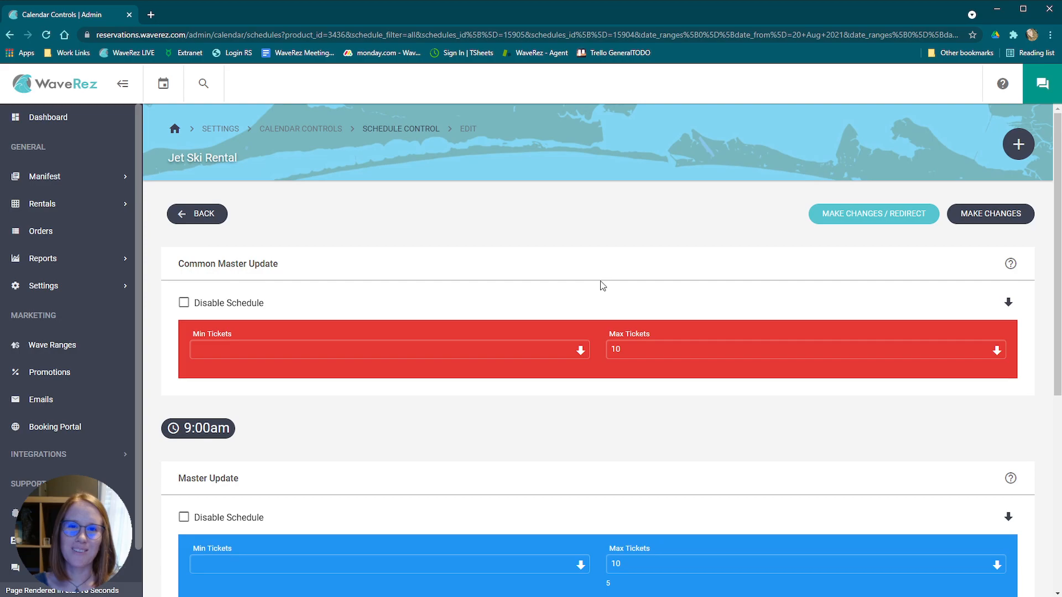
scroll(195, 460, down, 6)
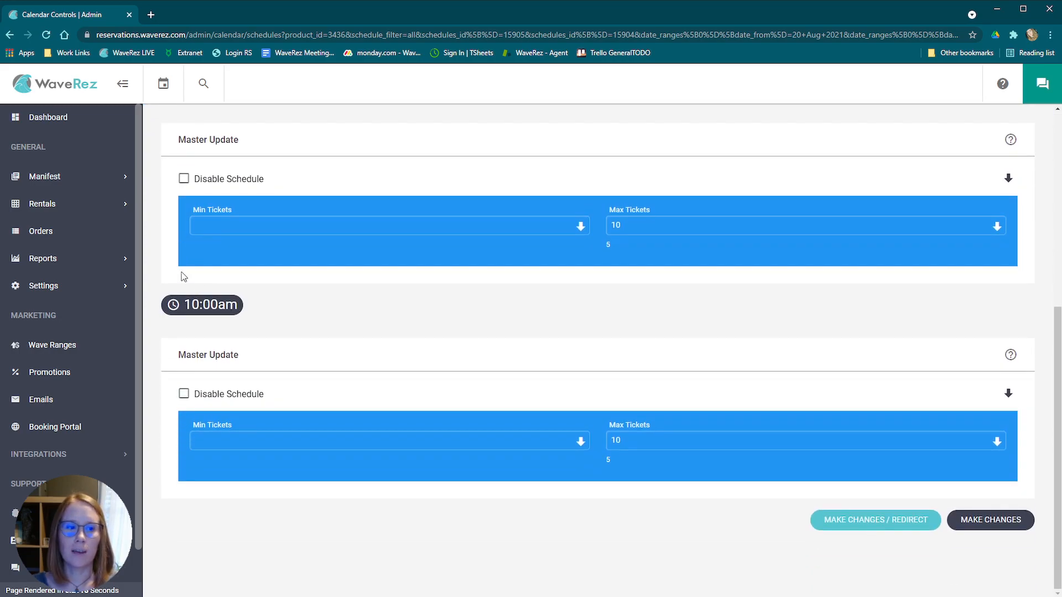
scroll(659, 323, up, 6)
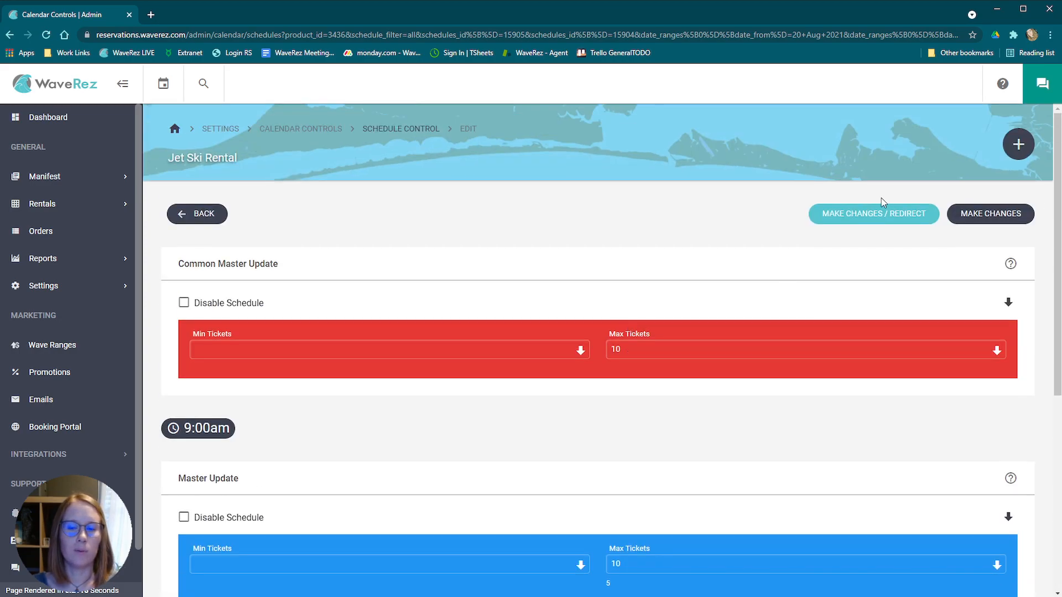
Return to the Schedule Control page and change the schedule selection to 12:00pm only.
click(195, 214)
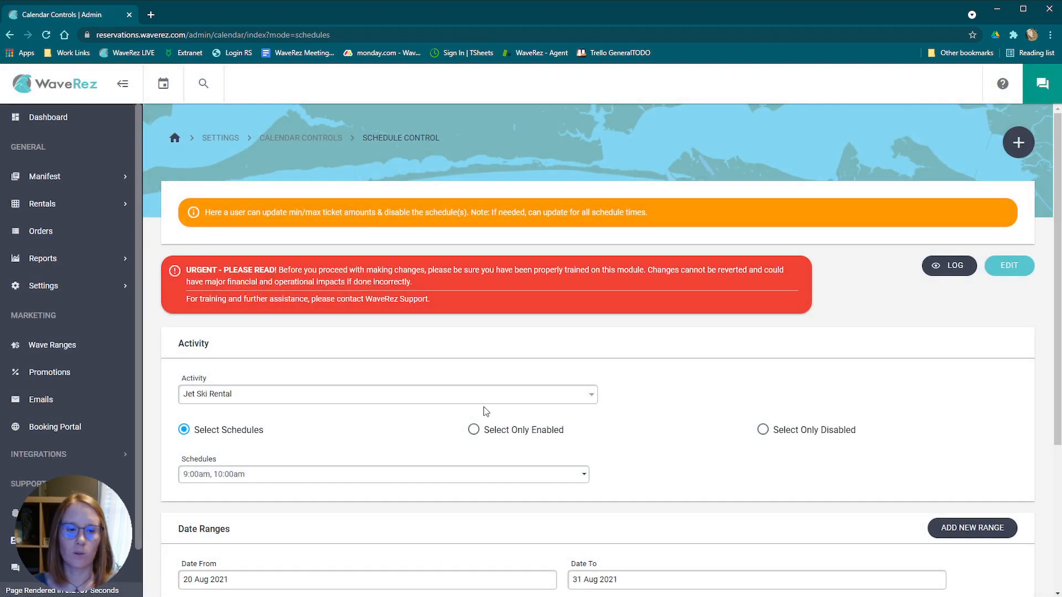
scroll(709, 385, down, 4)
click(301, 260)
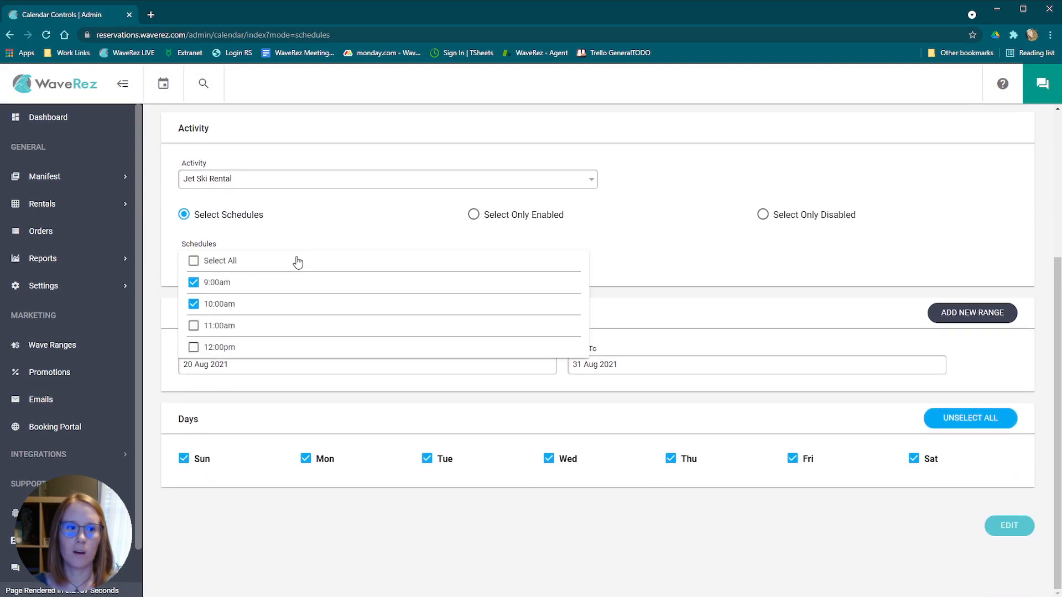
click(194, 282)
click(194, 304)
click(194, 347)
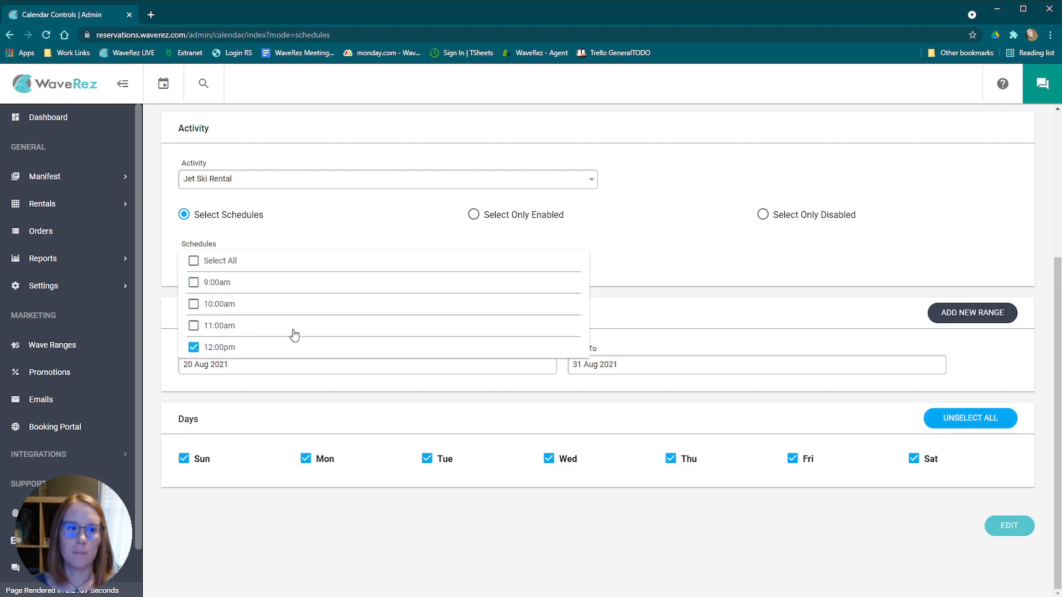
click(773, 289)
Change the activity to 90HP Standard Pontoon Rentals 2 and select only its 4:00pm schedule.
scroll(398, 303, up, 3)
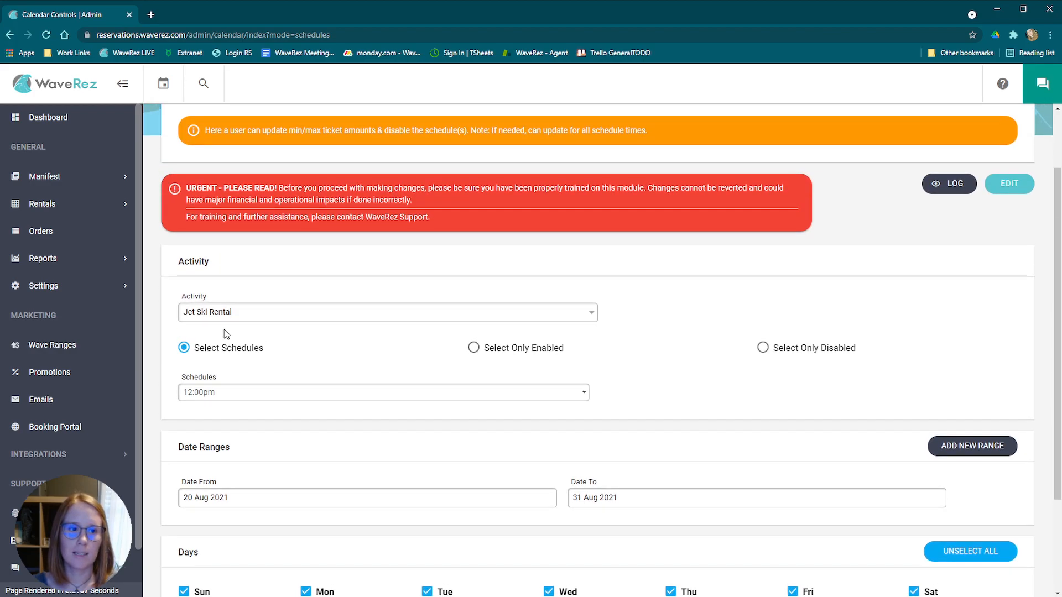
click(284, 309)
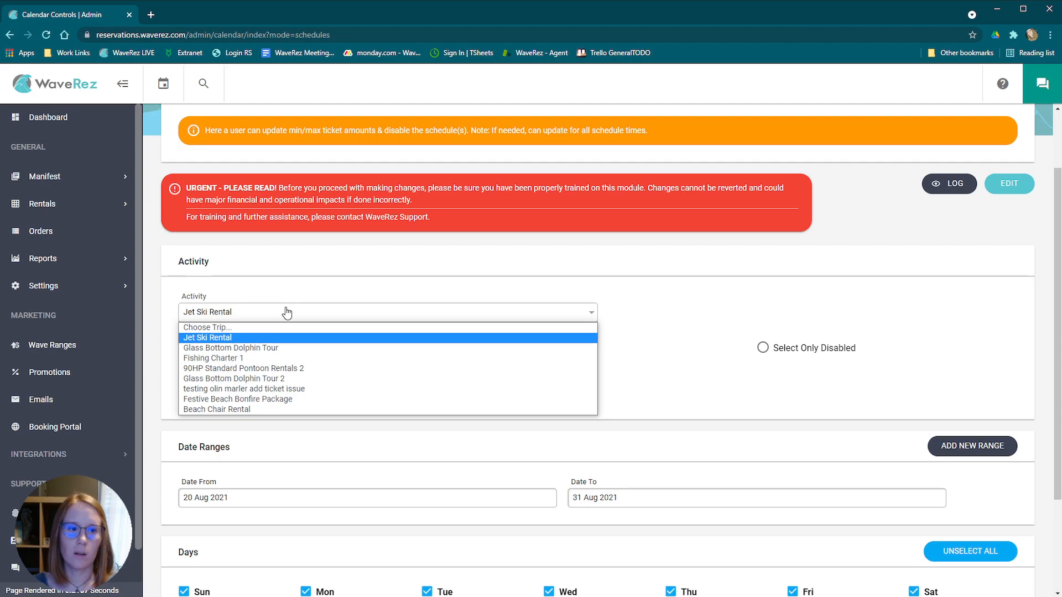
click(264, 368)
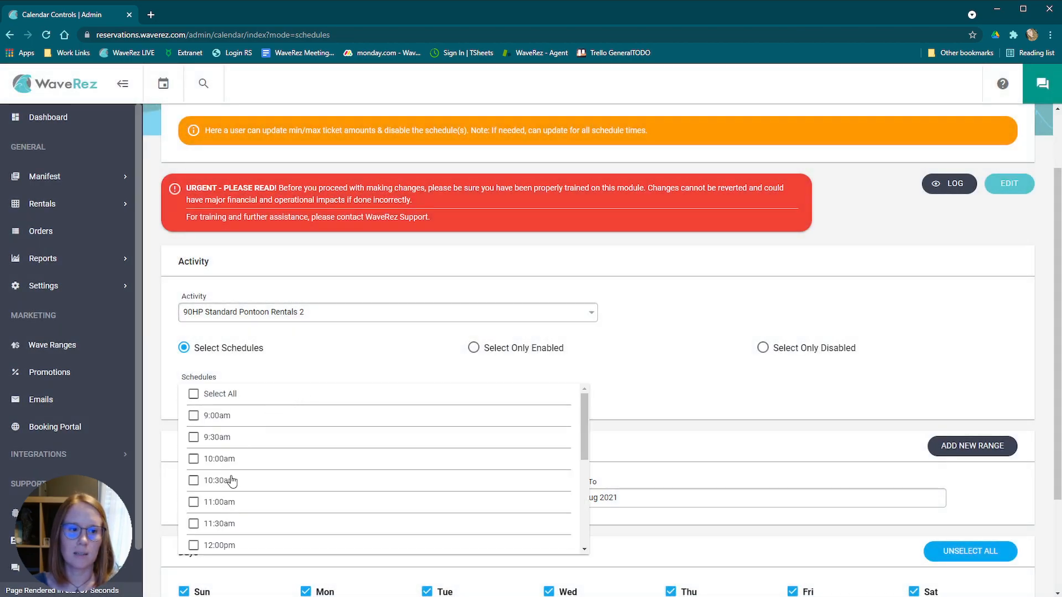
scroll(228, 509, down, 4)
click(646, 440)
scroll(774, 454, down, 2)
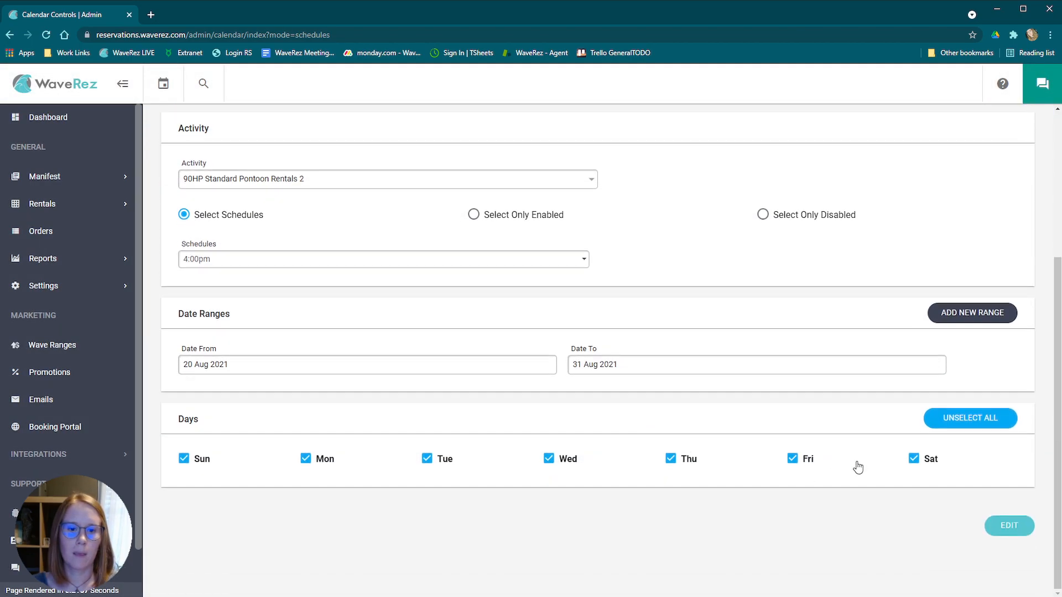
Open the 4:00pm pontoon schedule for editing and review its master update section and the individual dates.
click(1008, 526)
scroll(477, 290, down, 5)
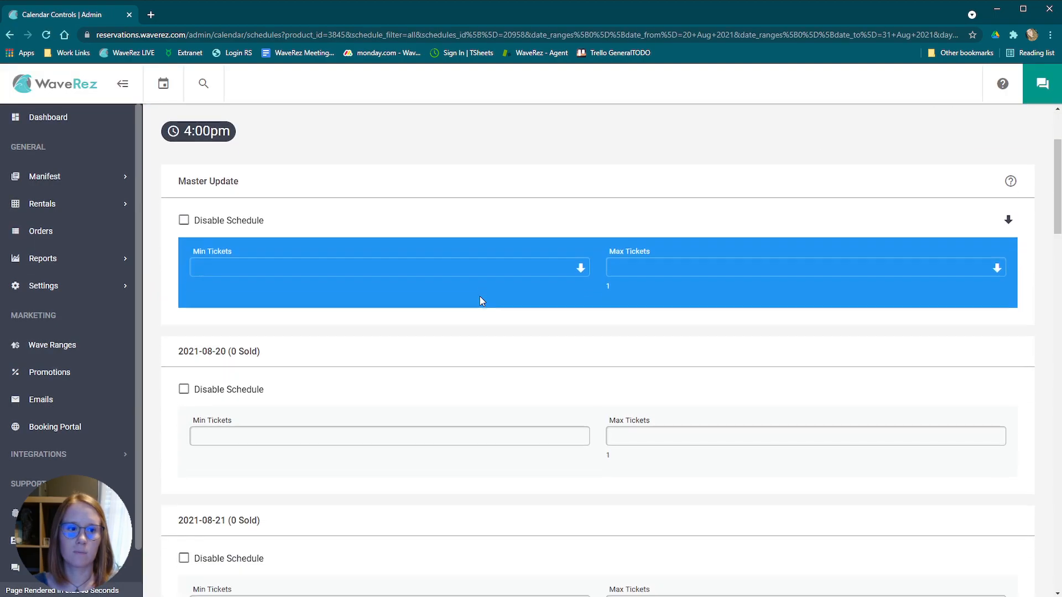
scroll(165, 214, down, 4)
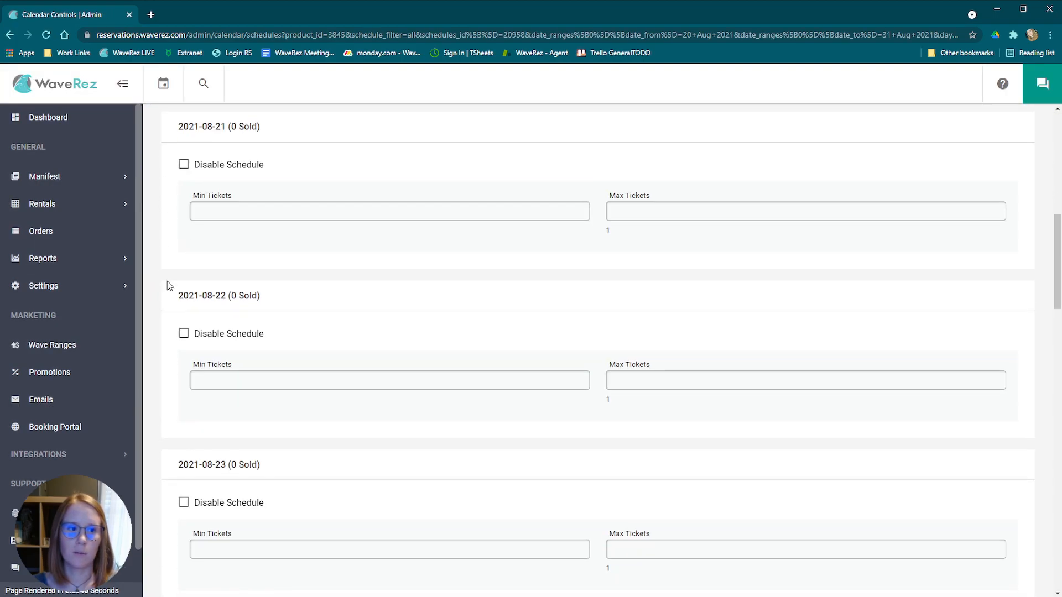
drag(168, 285, 339, 299)
scroll(354, 294, up, 8)
scroll(354, 294, down, 4)
scroll(247, 284, up, 4)
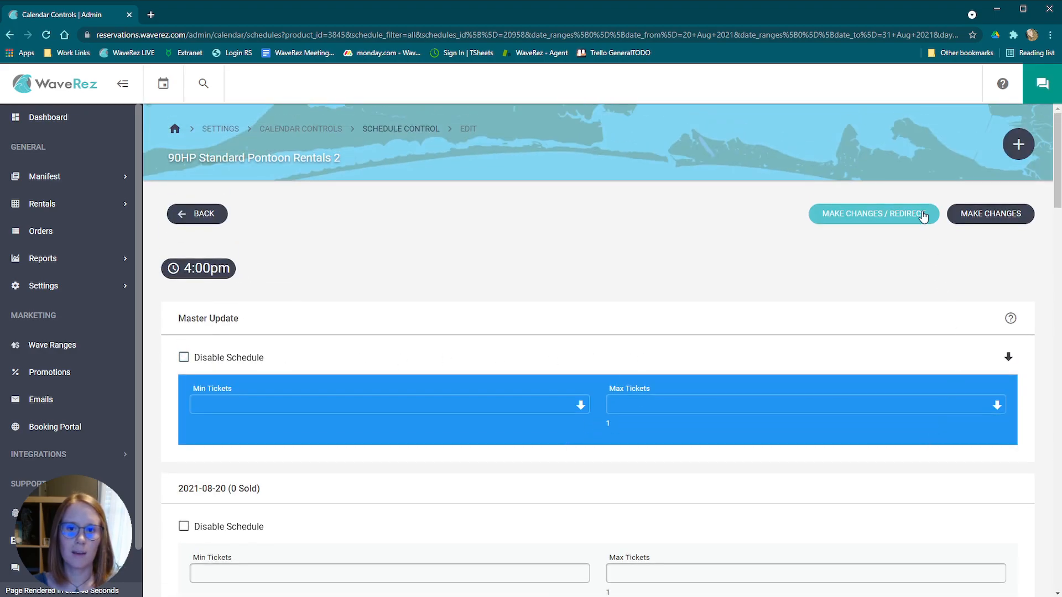
Return to the Schedule Control page, check the activity, date range and day selection, and reopen the 4:00pm schedule for editing.
click(202, 213)
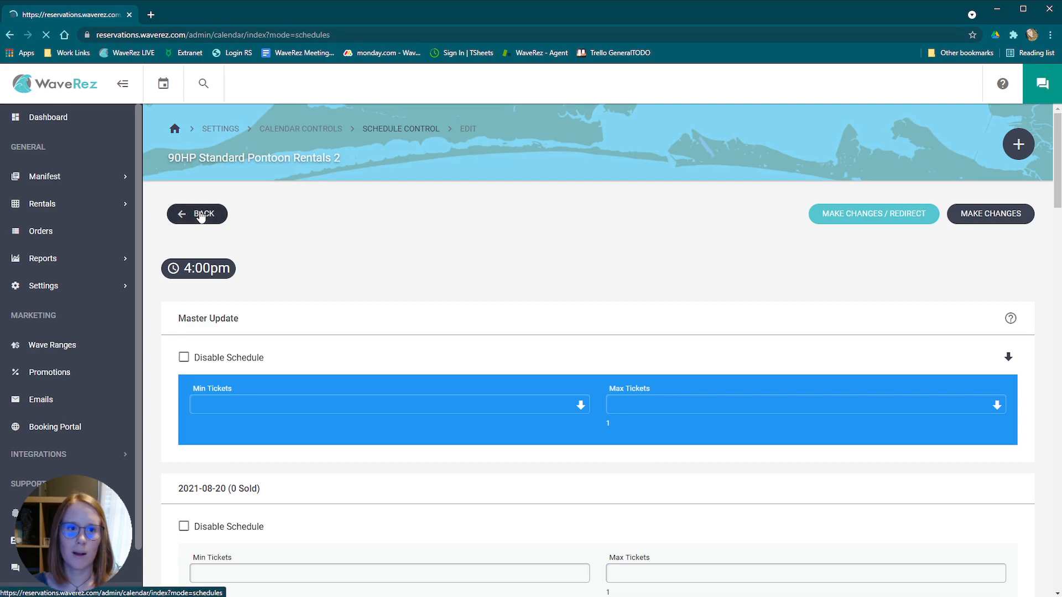
scroll(727, 451, down, 4)
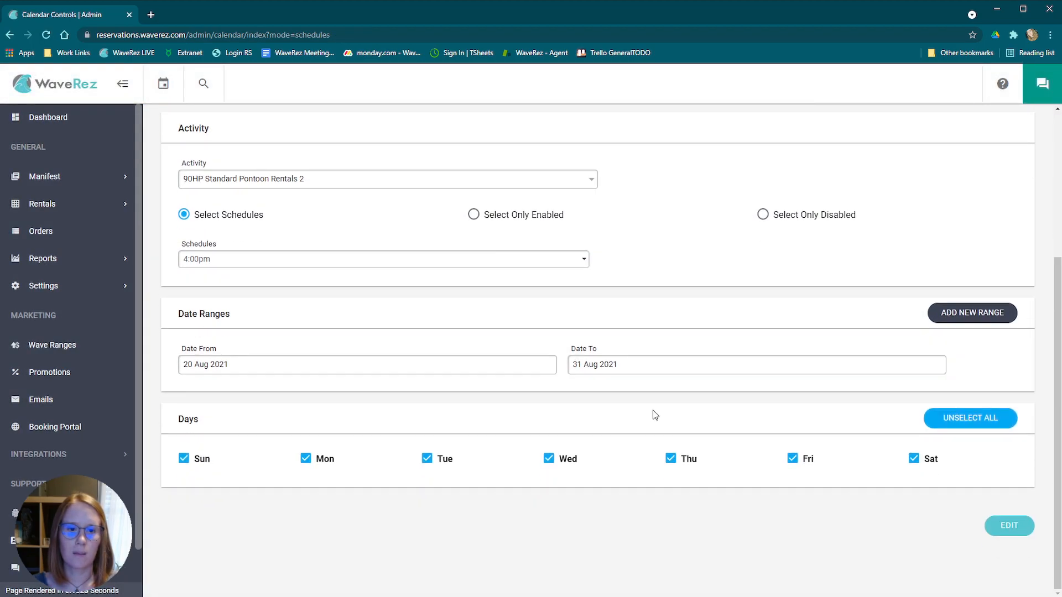
scroll(662, 417, up, 4)
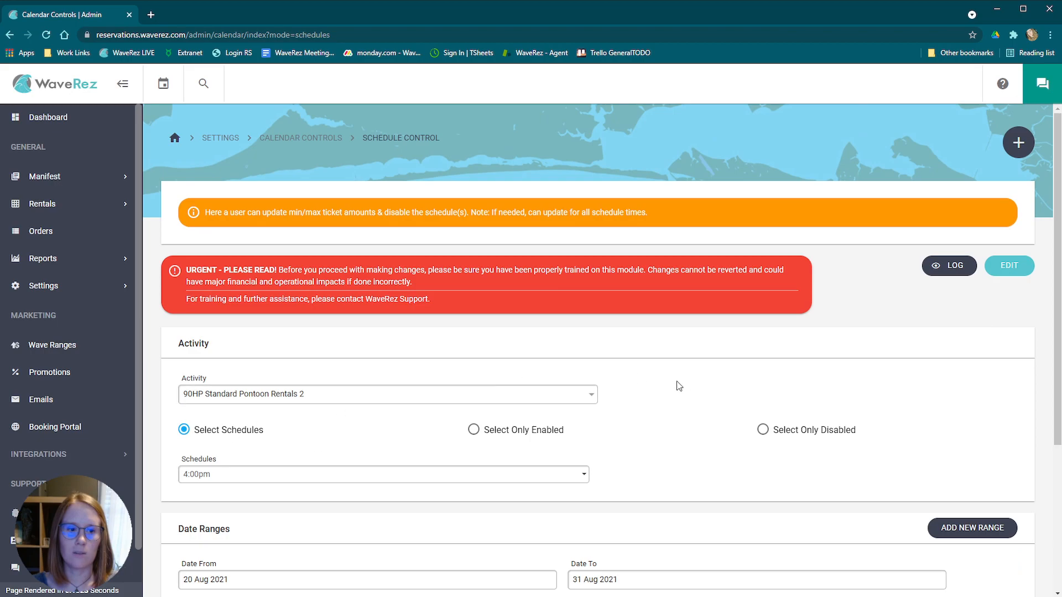
click(1019, 276)
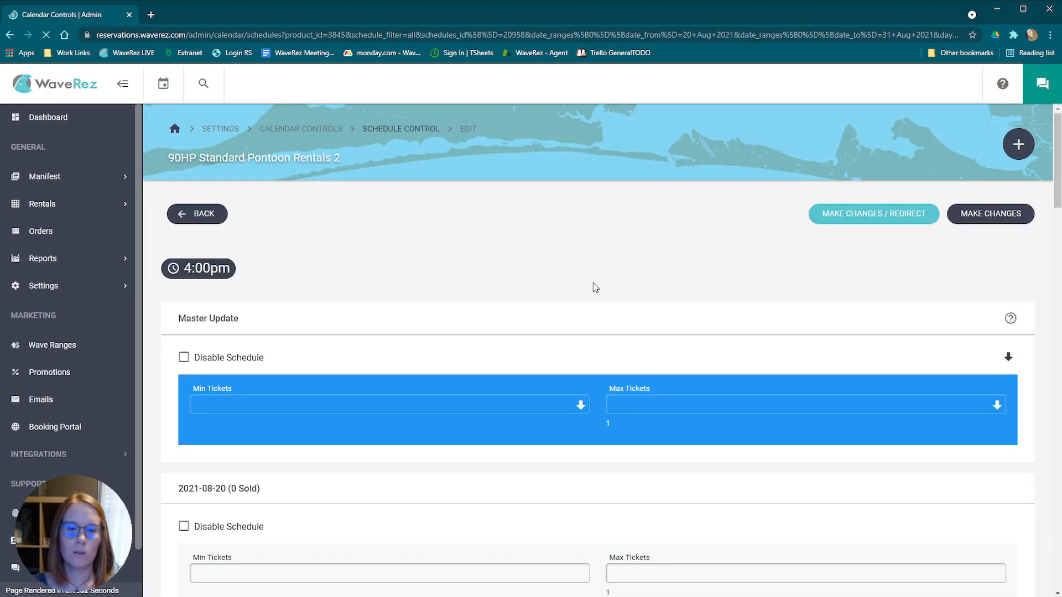
Set Min Tickets to 5 in the 4:00pm Master Update and apply it to all dates below.
scroll(411, 349, down, 3)
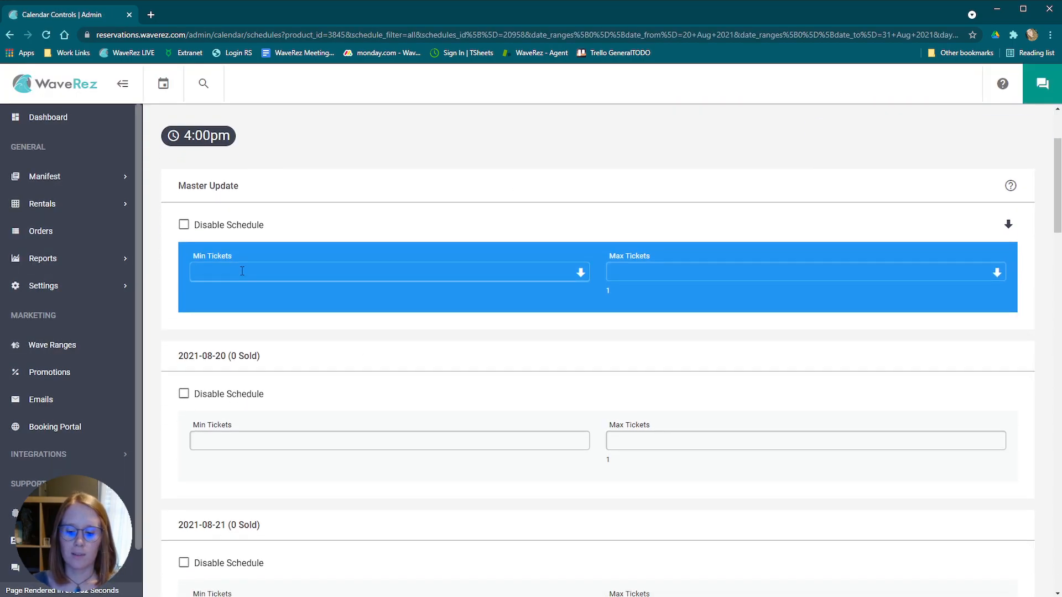
text(5)
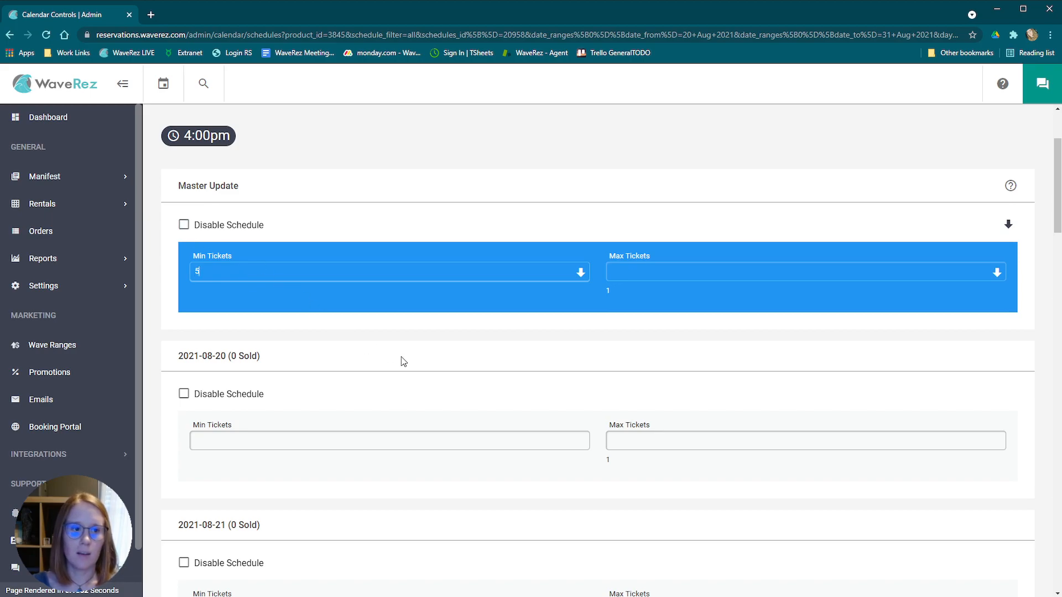
scroll(401, 361, up, 3)
scroll(478, 335, down, 6)
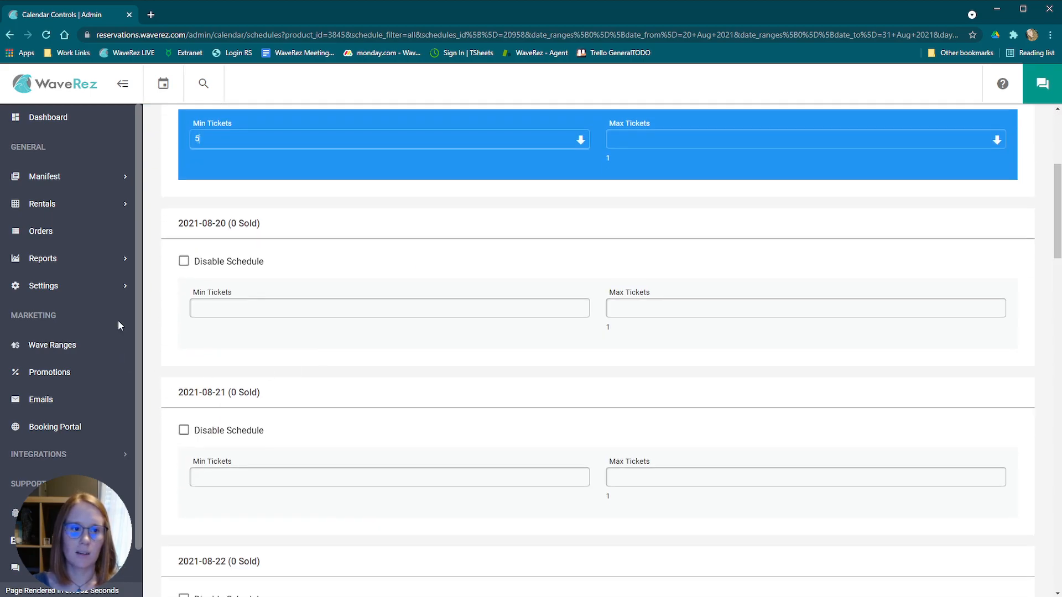
scroll(416, 402, up, 6)
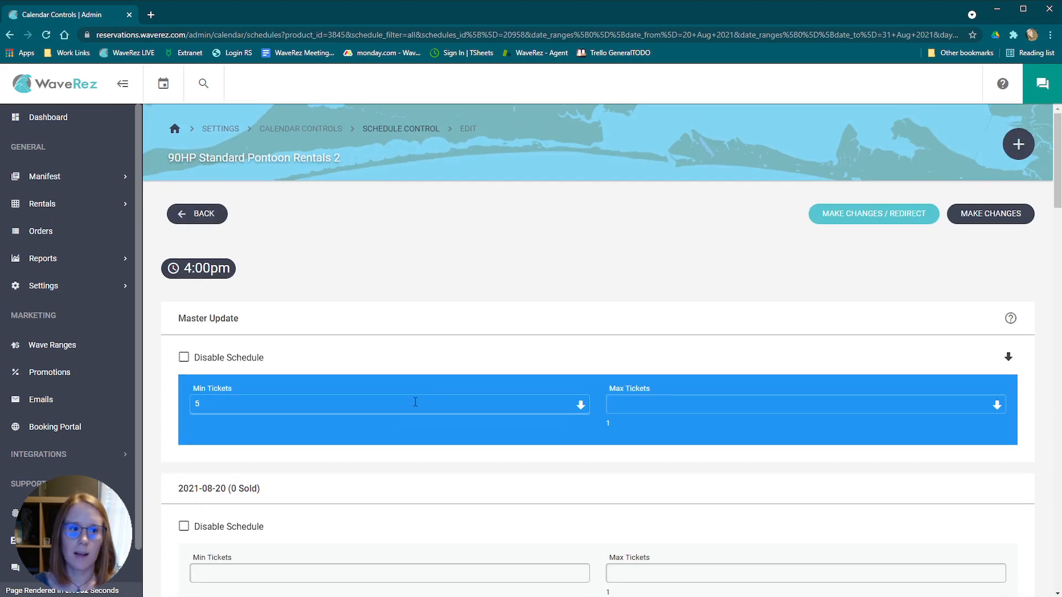
click(580, 405)
scroll(542, 359, down, 2)
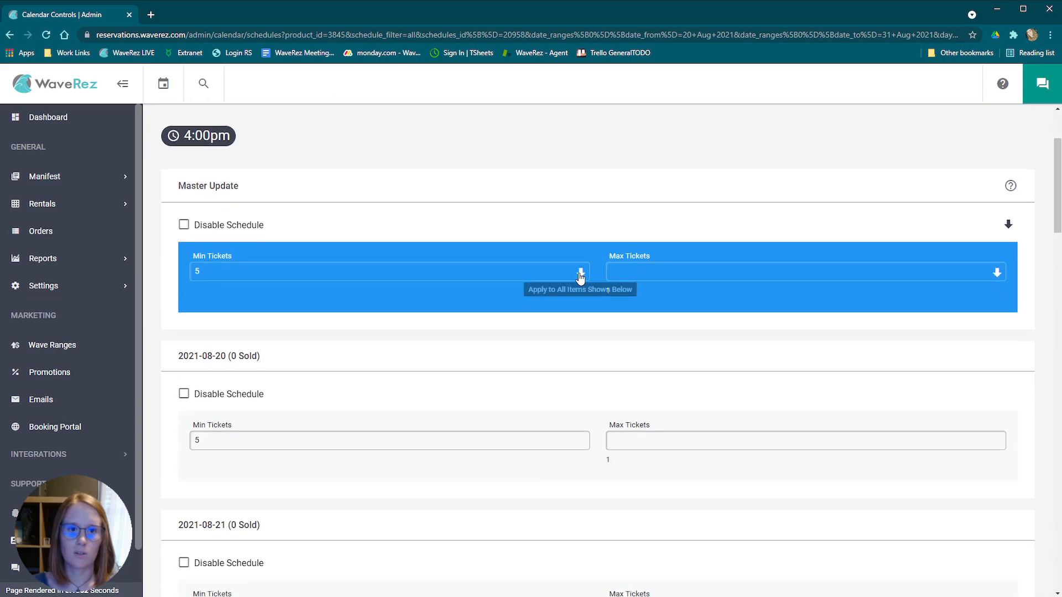
Check the Min Tickets fields of the individual dates, and submit the changes with redirect to the Schedule Control page.
scroll(532, 409, down, 6)
scroll(526, 398, down, 20)
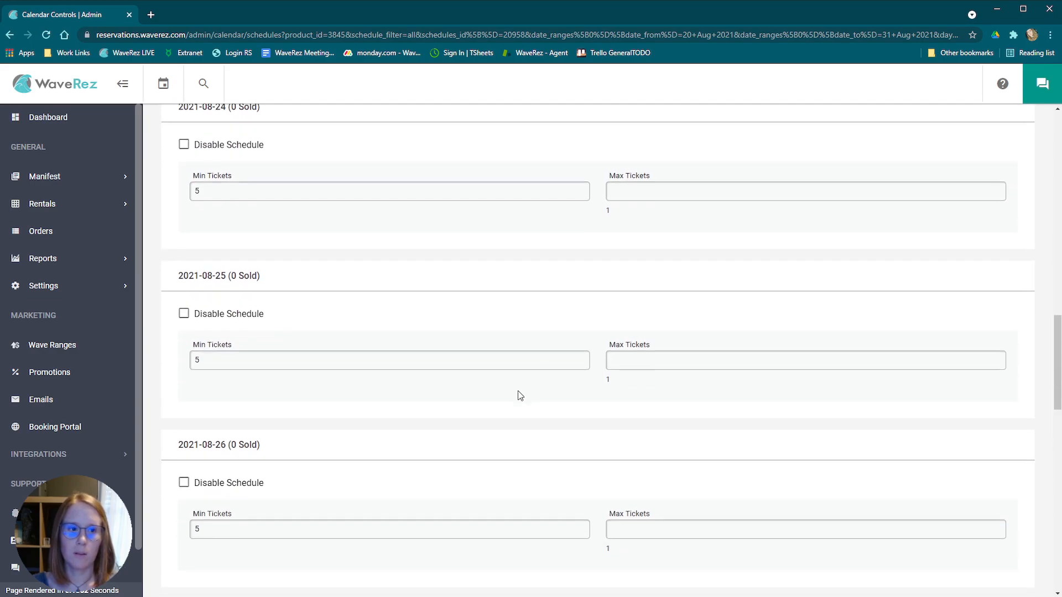
scroll(387, 403, up, 12)
scroll(487, 429, up, 15)
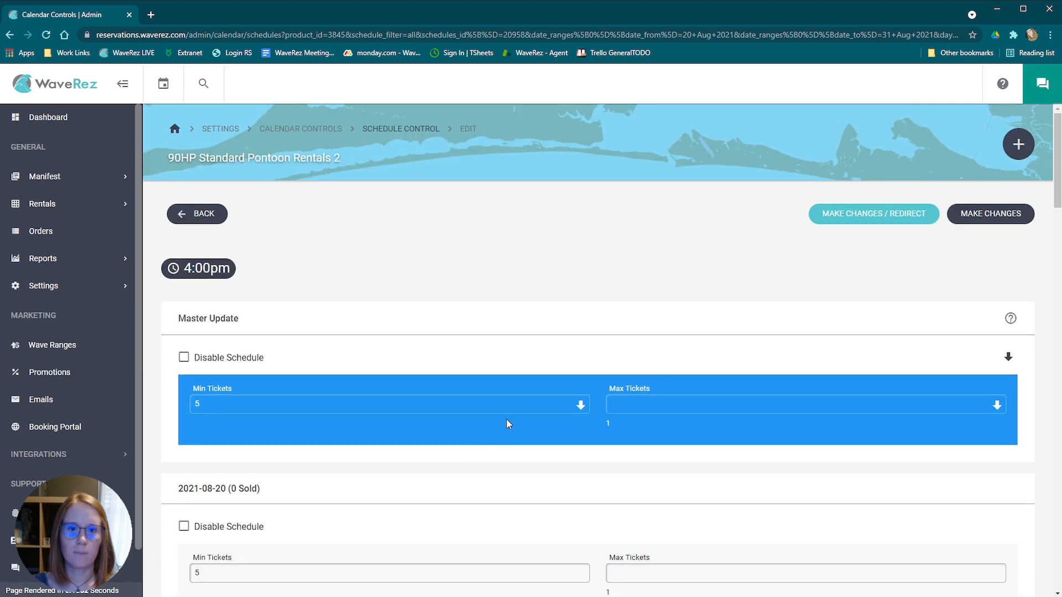
click(858, 221)
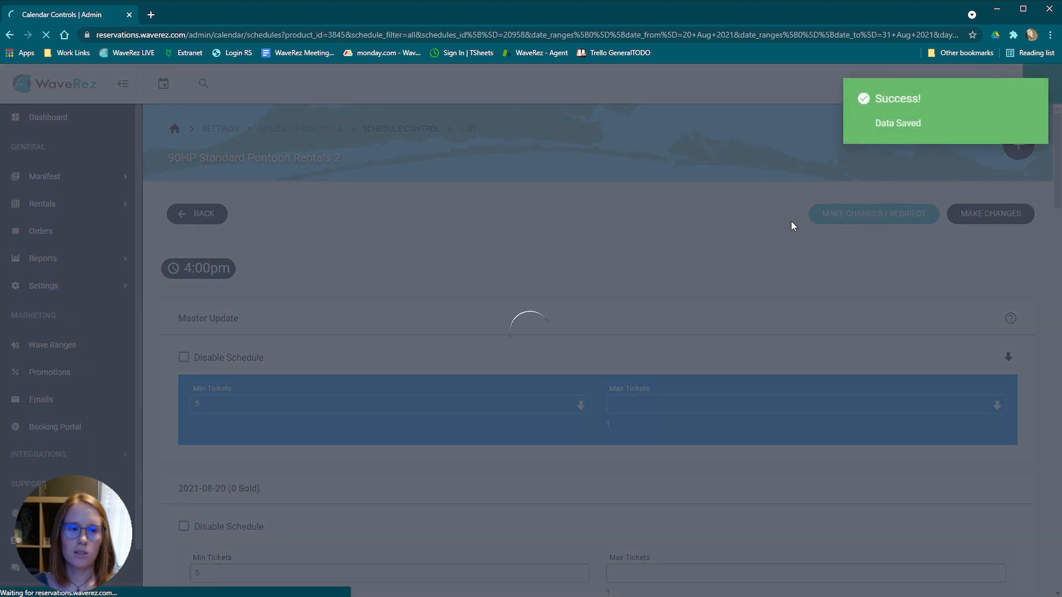
scroll(454, 330, down, 4)
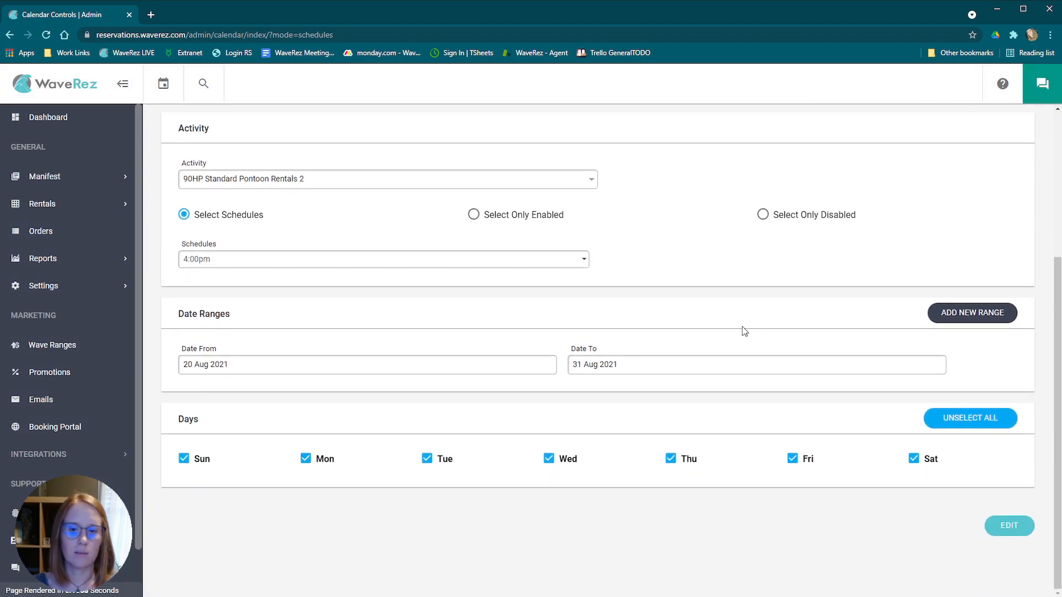
scroll(673, 333, up, 4)
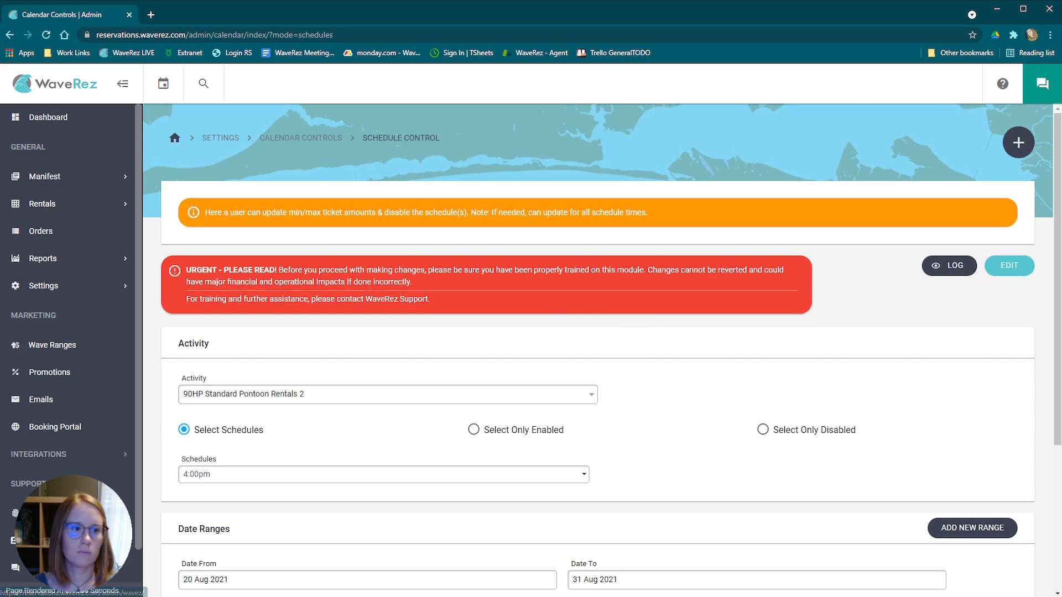